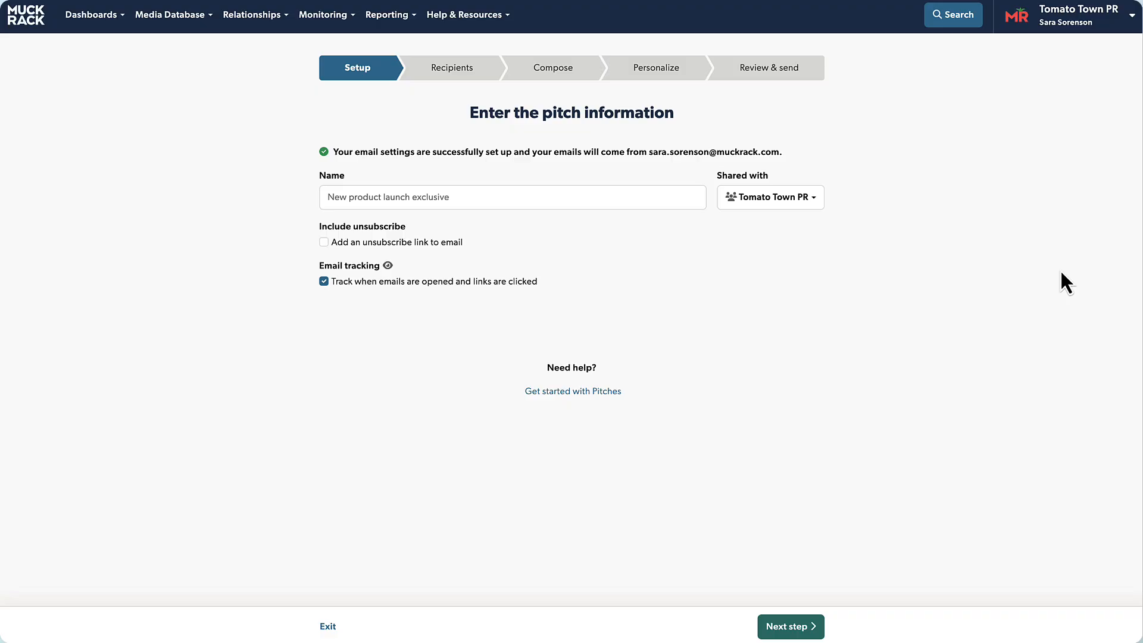
Step: Name the pitch 'Remote Work Event'
{"action": "left_click", "coordinate": [553, 198]}
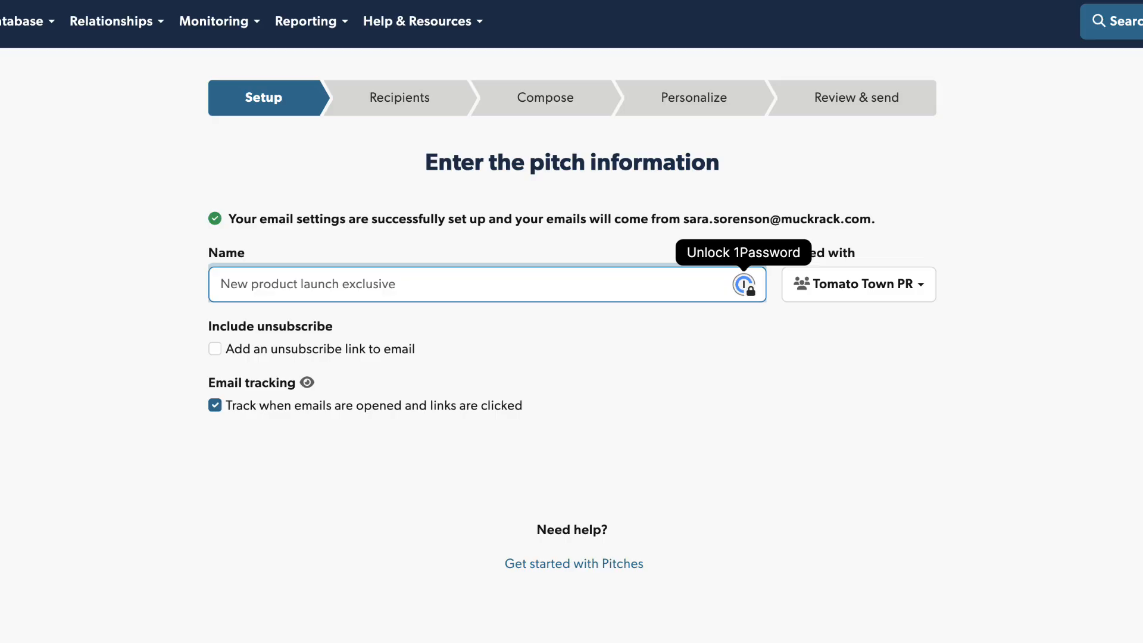
{"action": "type", "text": "Re"}
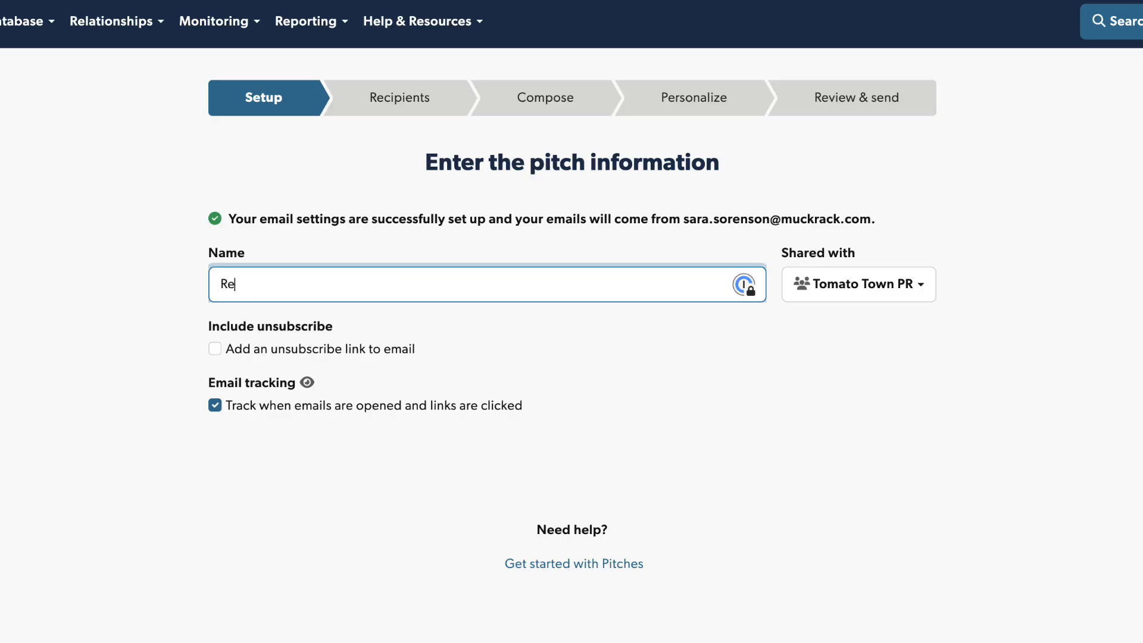
{"action": "type", "text": "mote Work Event"}
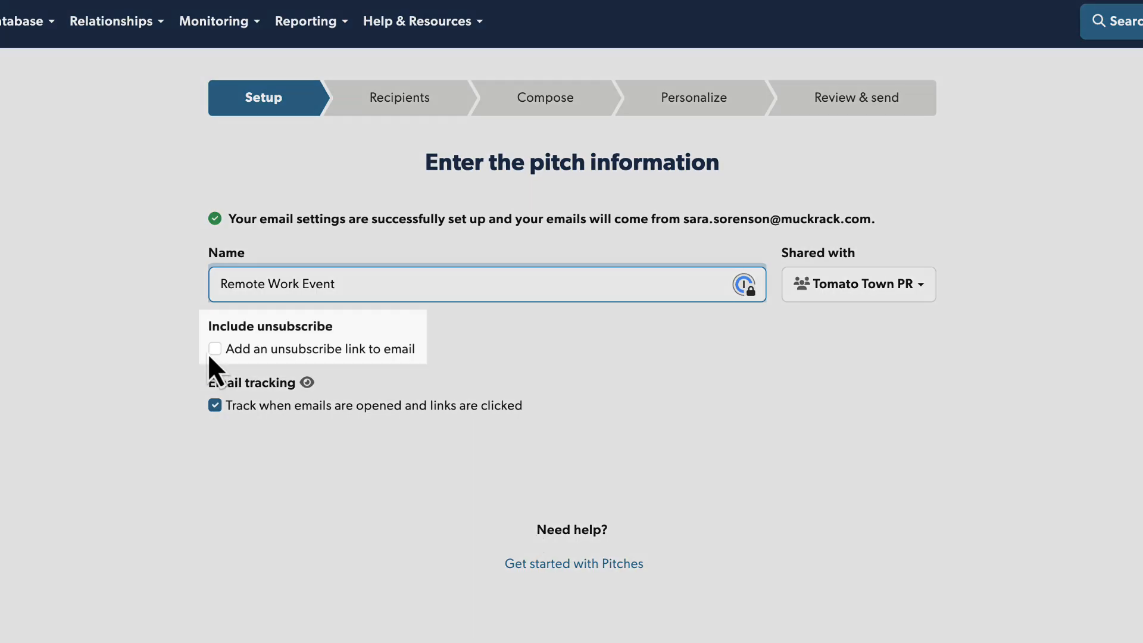
{"action": "left_click", "coordinate": [210, 354]}
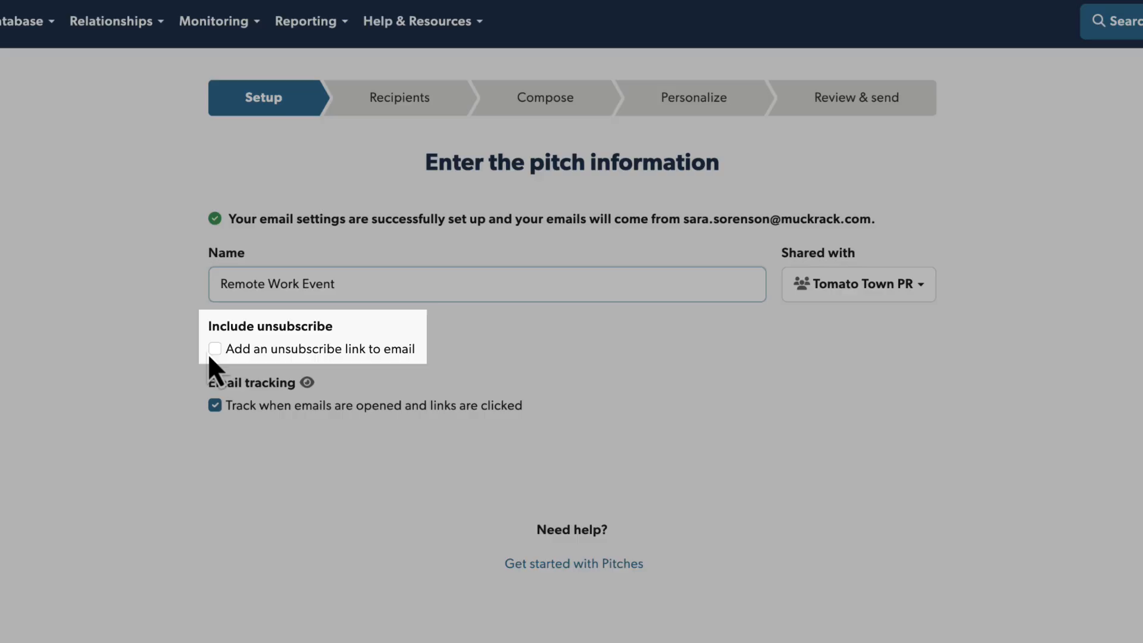
Step: Add an unsubscribe link to the email and keep the pitch shared with Tomato Town PR
{"action": "left_click", "coordinate": [213, 351]}
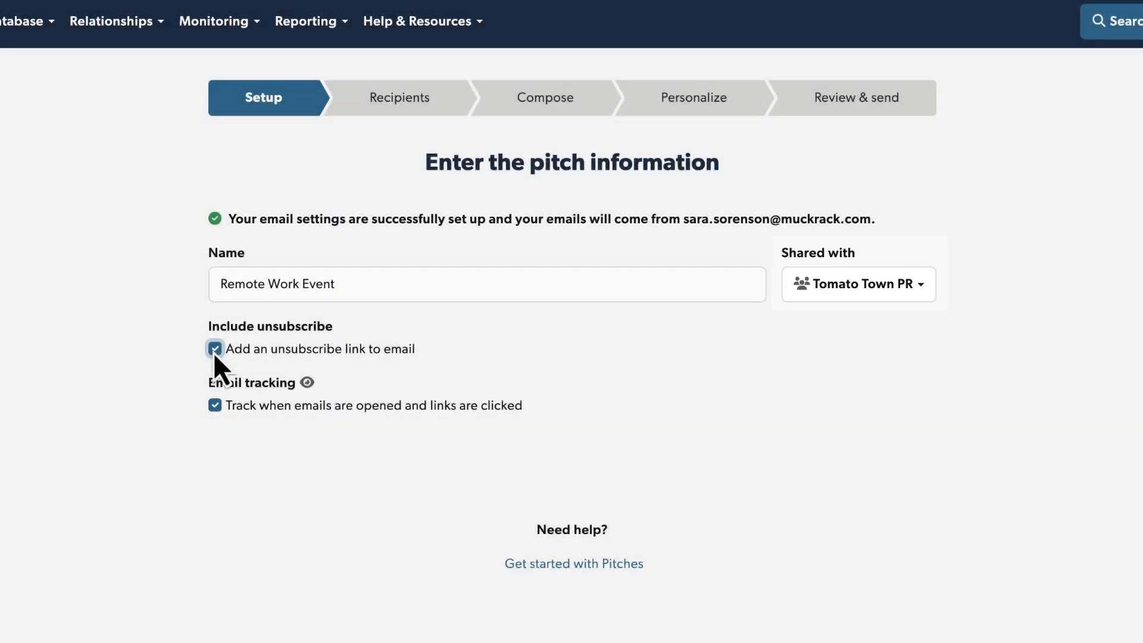
{"action": "left_click", "coordinate": [920, 293]}
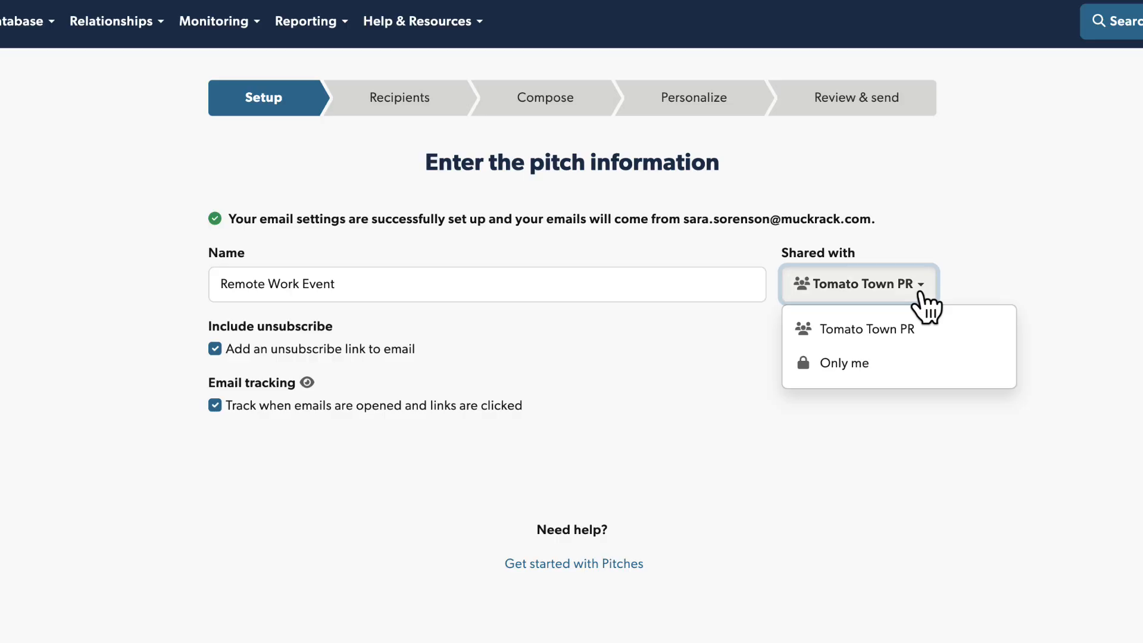
{"action": "left_click", "coordinate": [920, 293]}
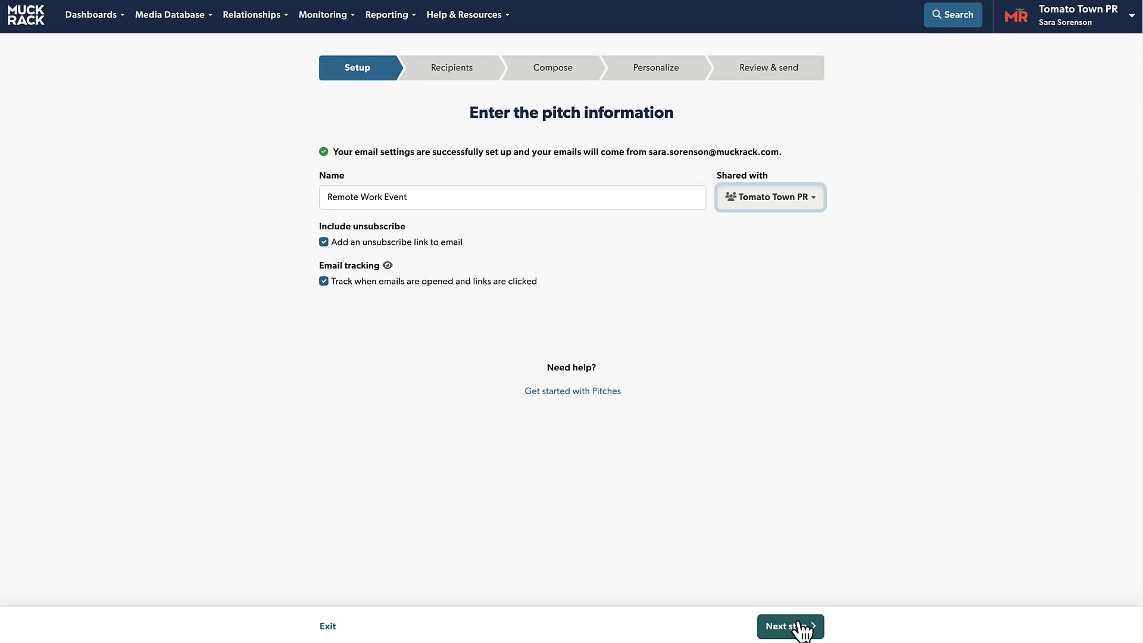
Step: Go to the Recipients step and add the Remote Work media list (50 contacts) found by searching 'Remote'
{"action": "left_click", "coordinate": [797, 626]}
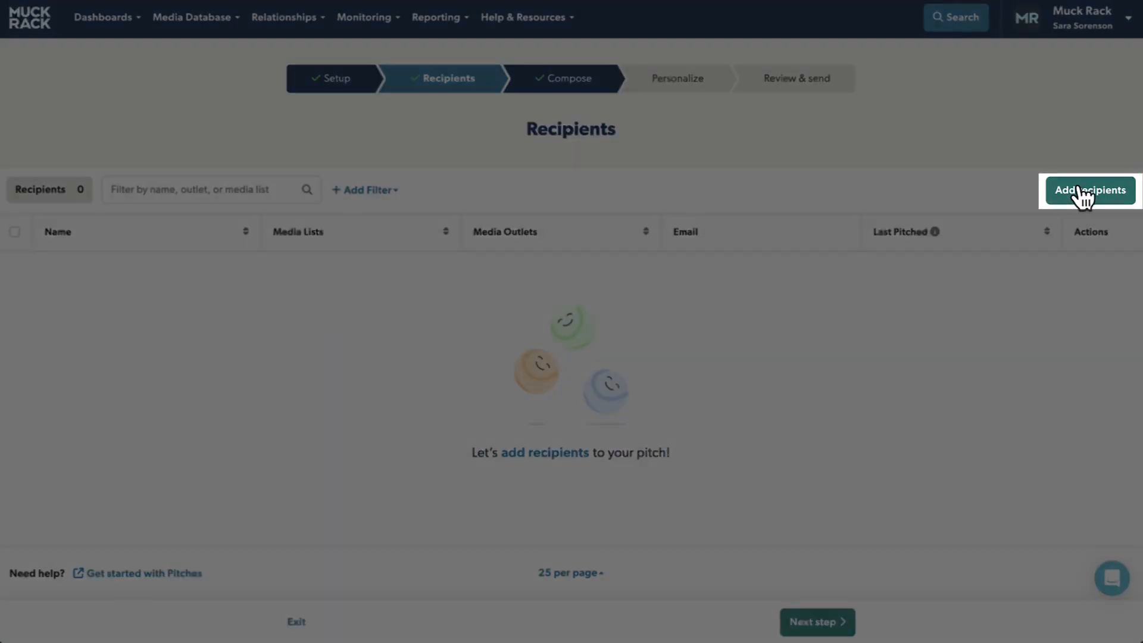
{"action": "left_click", "coordinate": [1079, 189]}
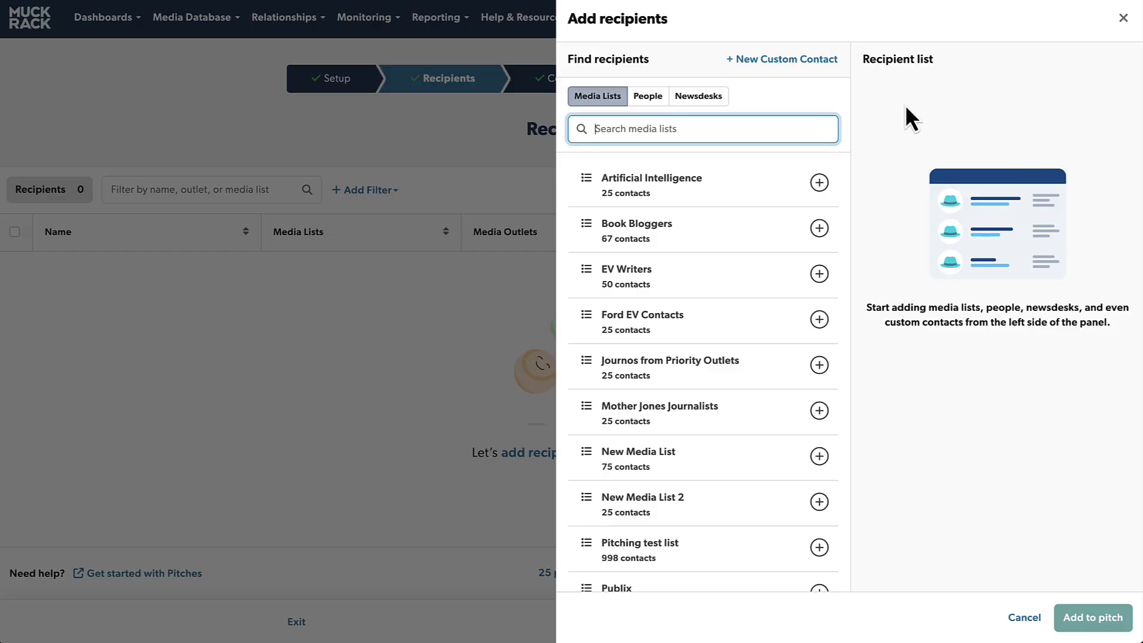
{"action": "type", "text": "Remote"}
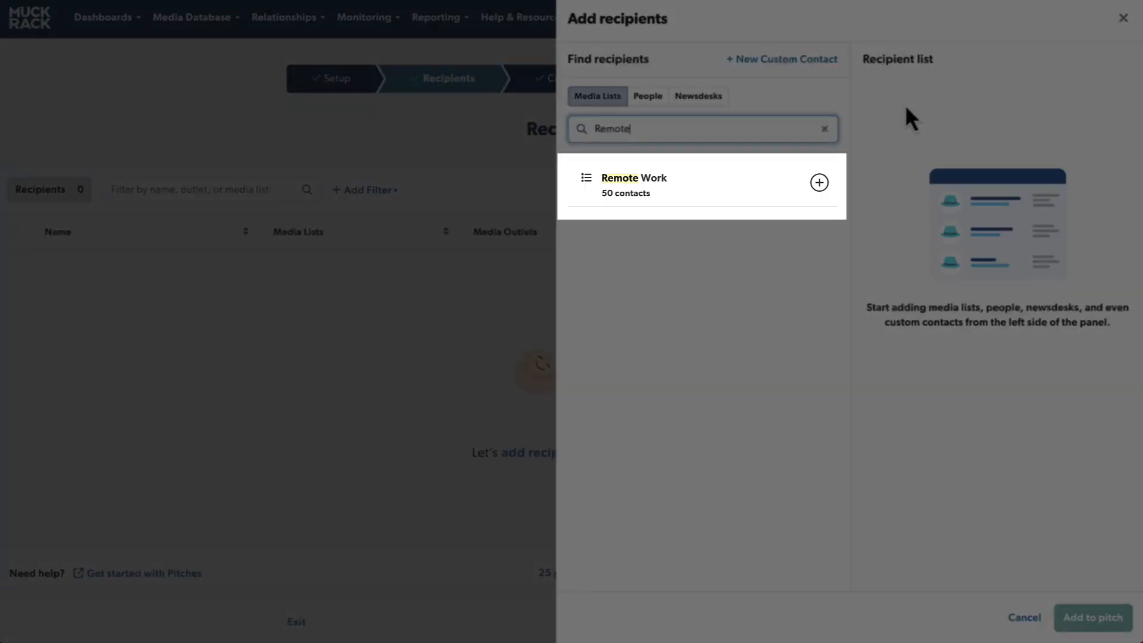
{"action": "left_click", "coordinate": [818, 183]}
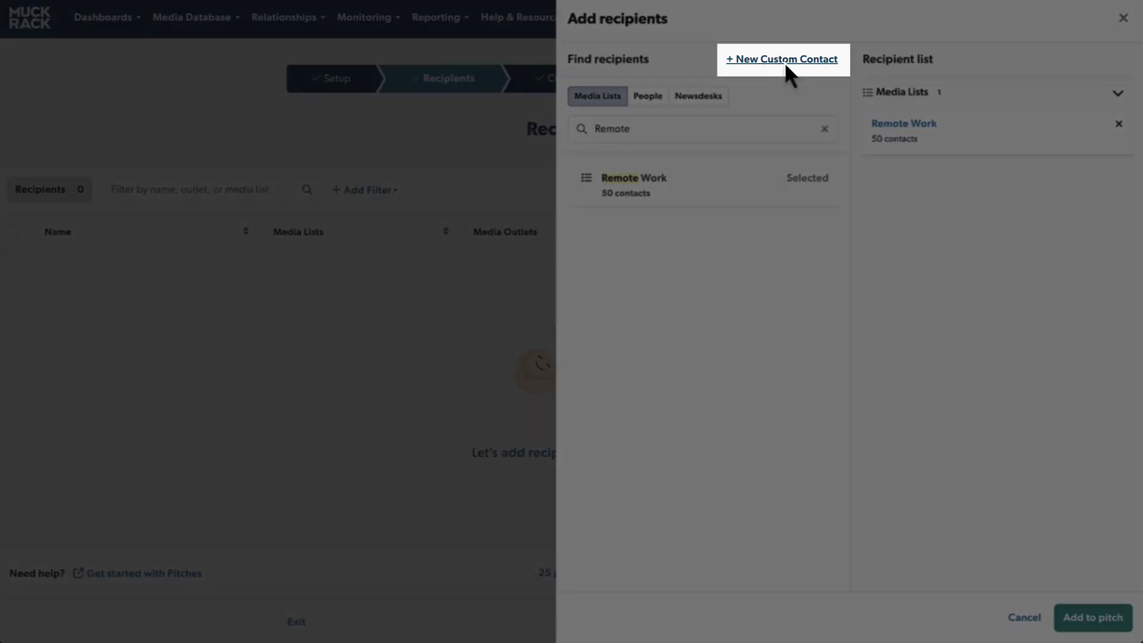
Step: Fill in a new custom contact's first name, last name and email address
{"action": "left_click", "coordinate": [784, 62]}
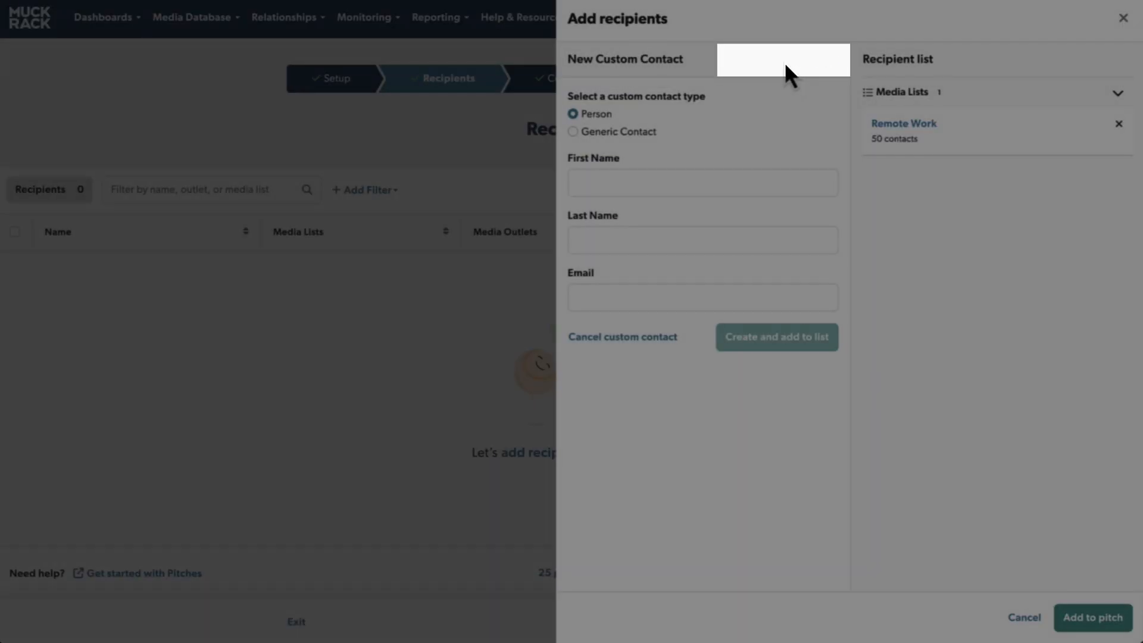
{"action": "left_click", "coordinate": [729, 173]}
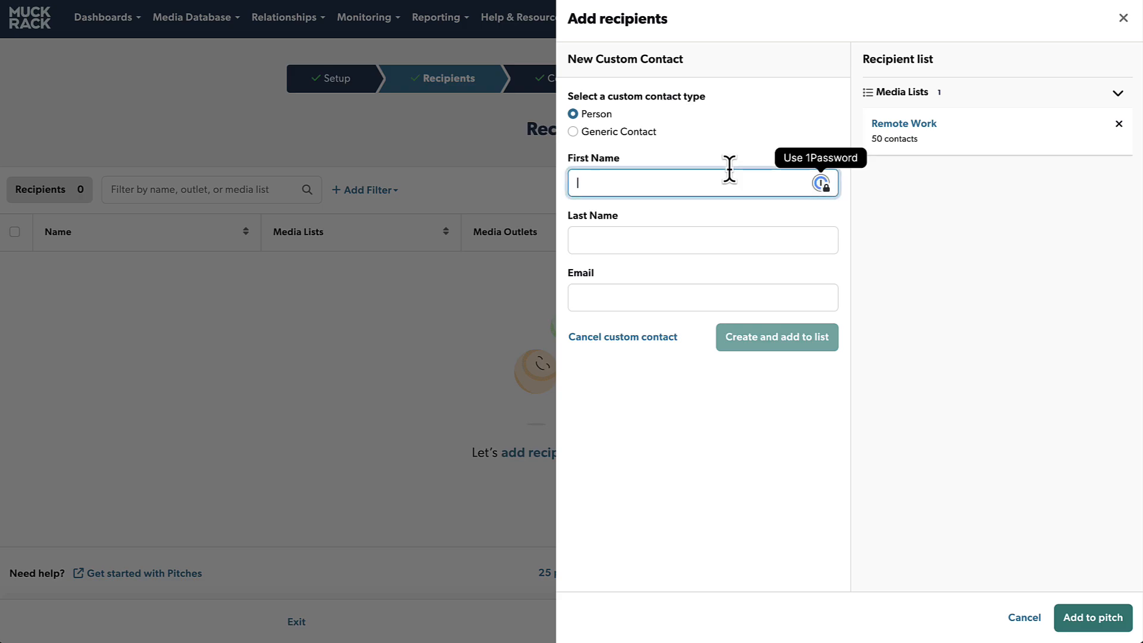
{"action": "key", "text": "Tab"}
{"action": "key", "text": "Tab"}
{"action": "type", "text": "ap"}
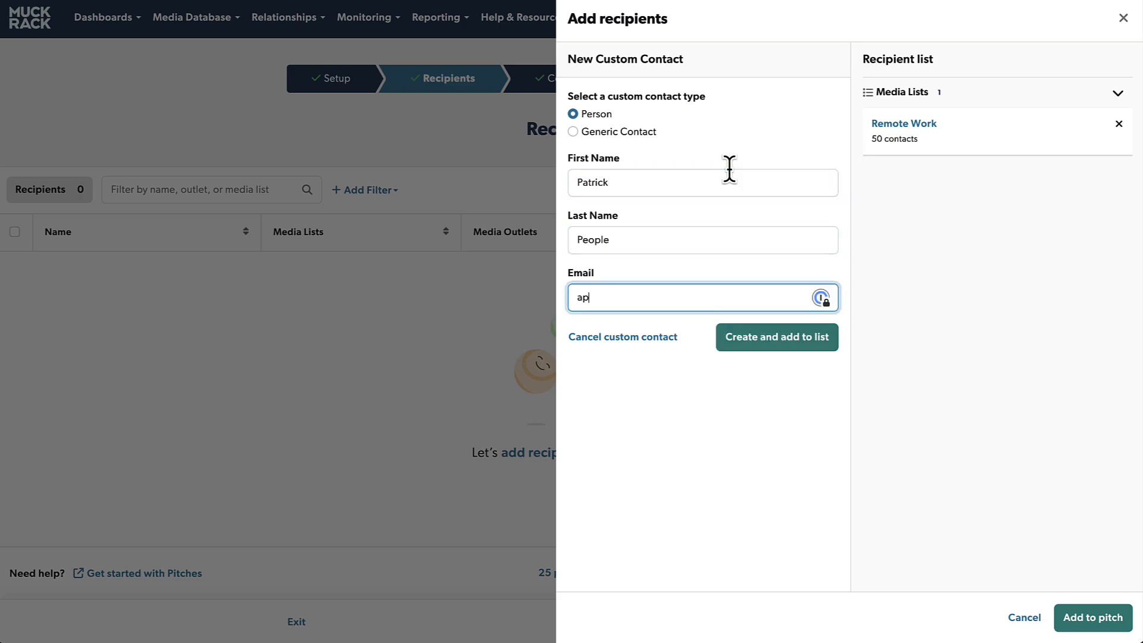
{"action": "key", "text": "BackSpace"}
{"action": "key", "text": "BackSpace"}
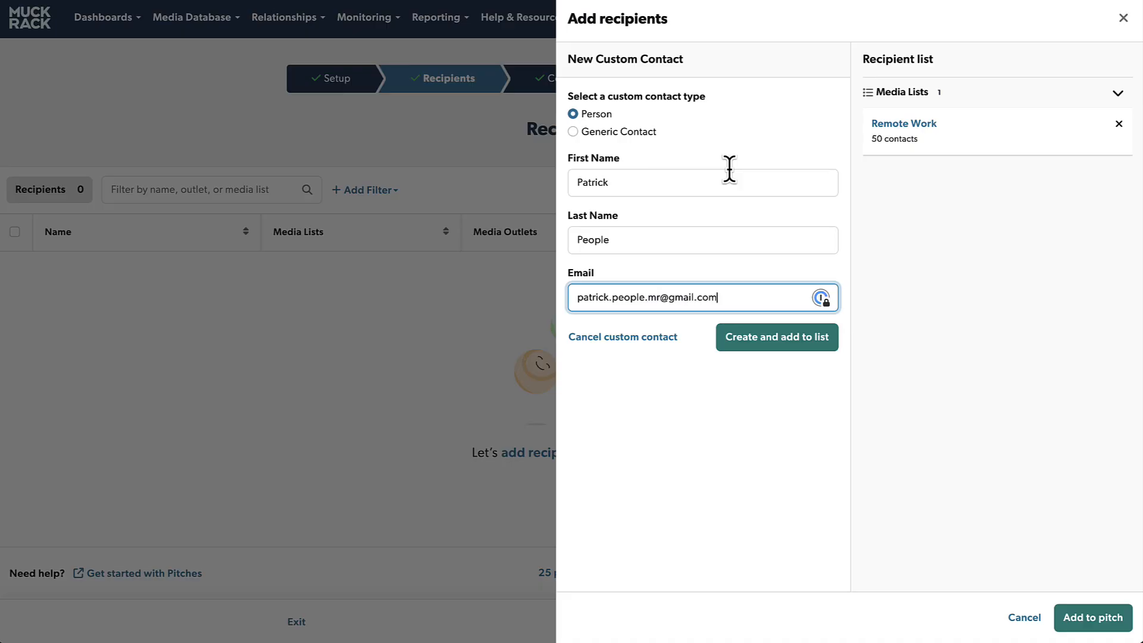
Step: Add the existing contact to the list and add all 51 recipients to the pitch
{"action": "left_click", "coordinate": [772, 350]}
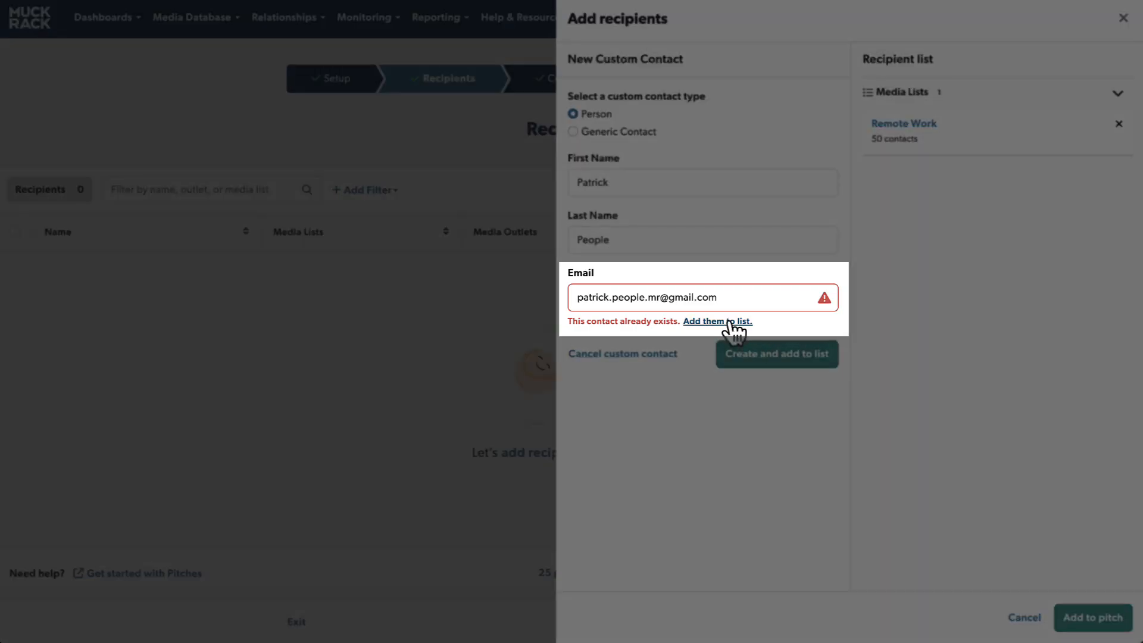
{"action": "left_click", "coordinate": [726, 321]}
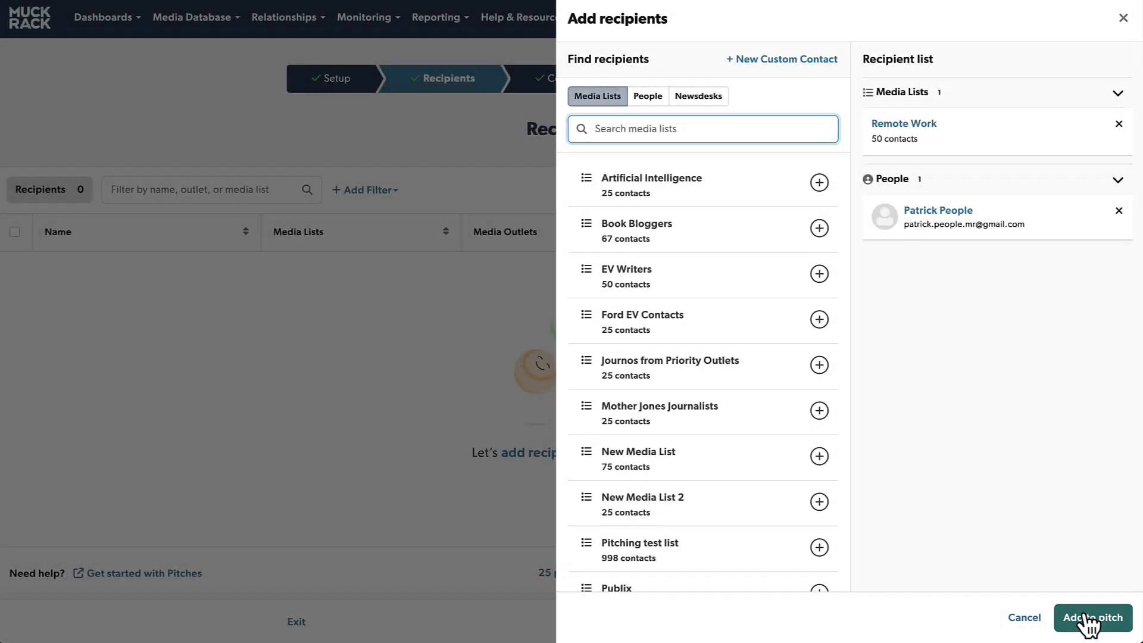
{"action": "left_click", "coordinate": [1089, 622]}
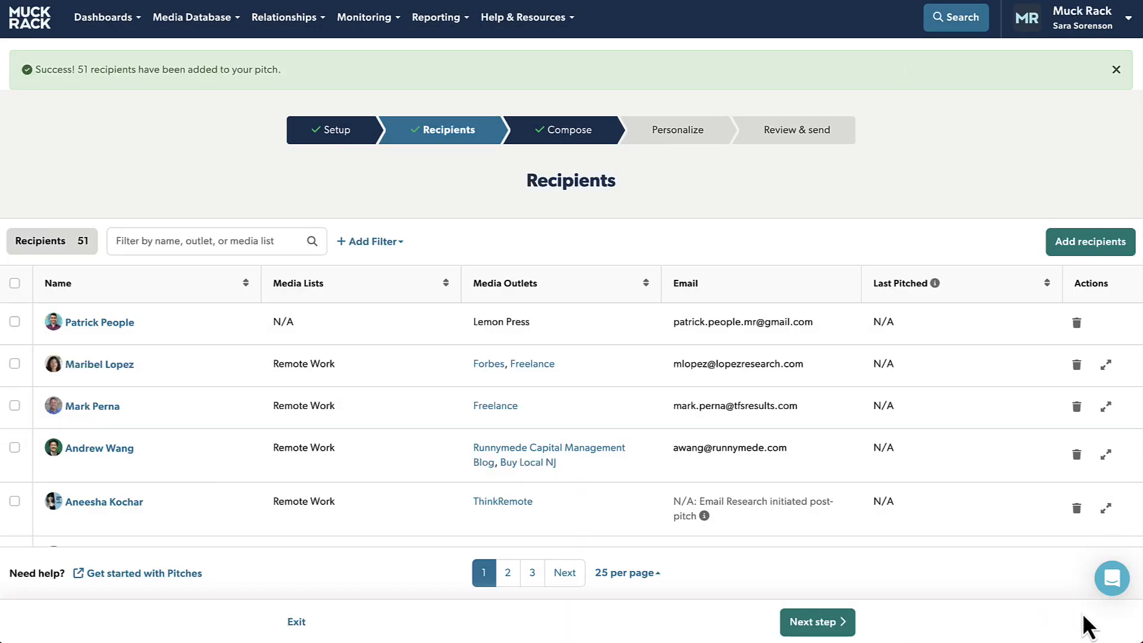
Step: Switch one recipient to their alternate email address and show another recipient's email options
{"action": "scroll", "coordinate": [905, 466], "scroll_direction": "down", "scroll_amount": 5}
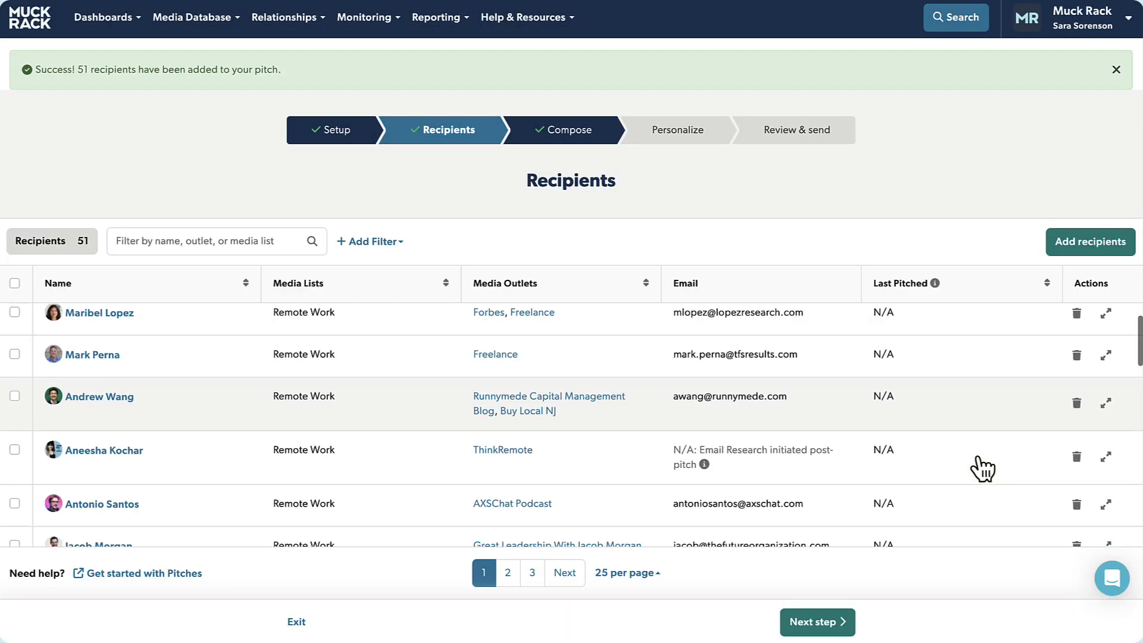
{"action": "scroll", "coordinate": [928, 416], "scroll_direction": "down", "scroll_amount": 1}
{"action": "left_click", "coordinate": [834, 327]}
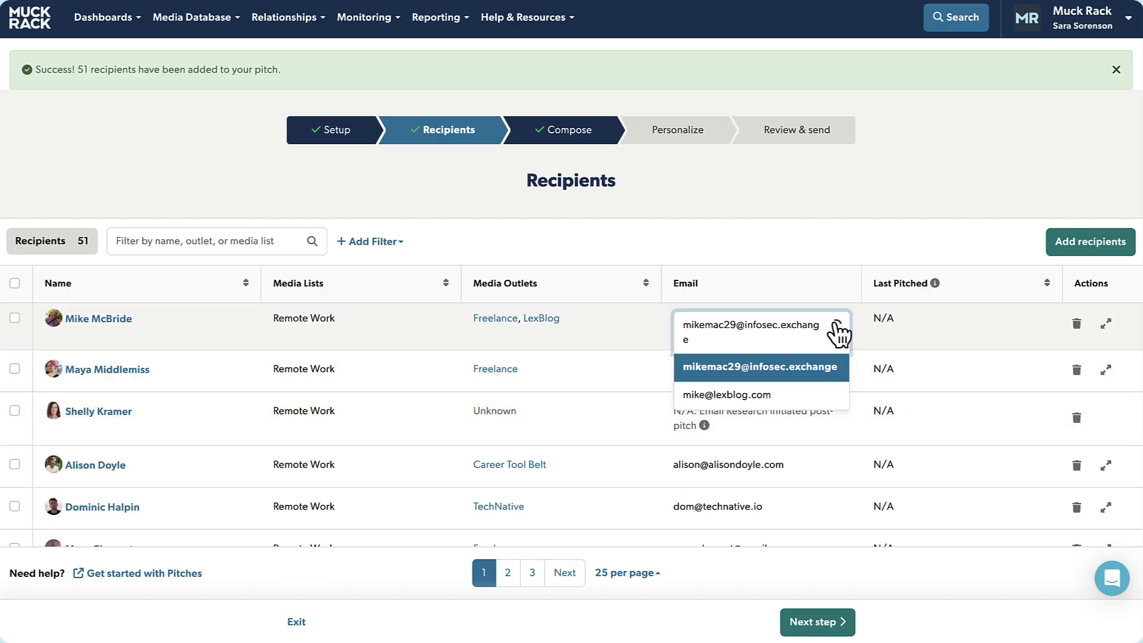
{"action": "left_click", "coordinate": [812, 394]}
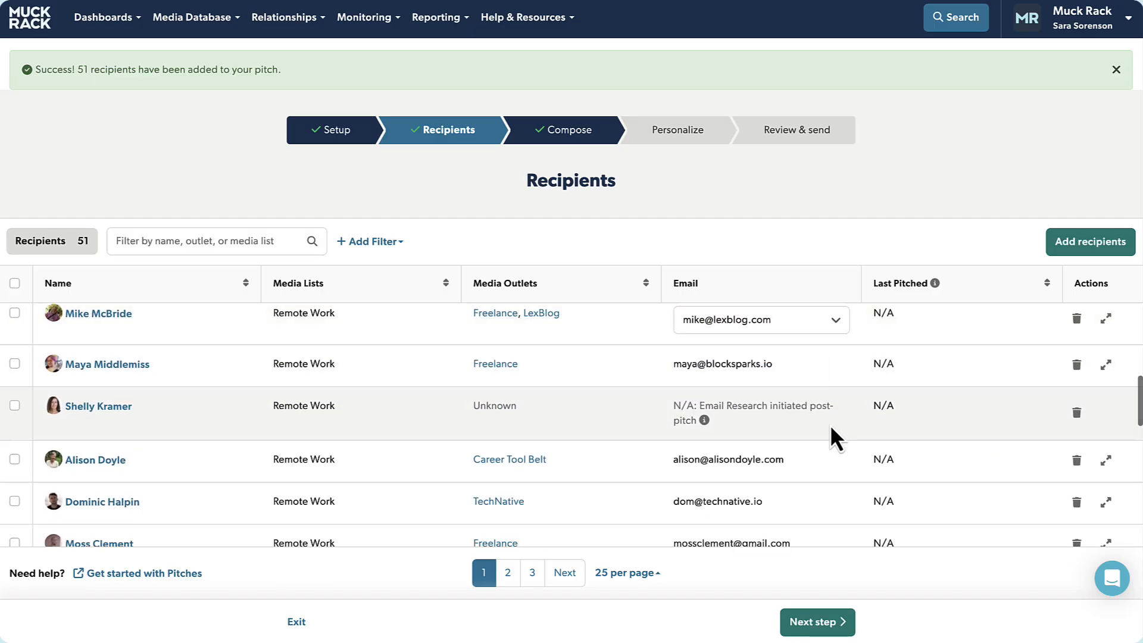
{"action": "scroll", "coordinate": [830, 424], "scroll_direction": "down", "scroll_amount": 6}
{"action": "scroll", "coordinate": [831, 428], "scroll_direction": "down", "scroll_amount": 3}
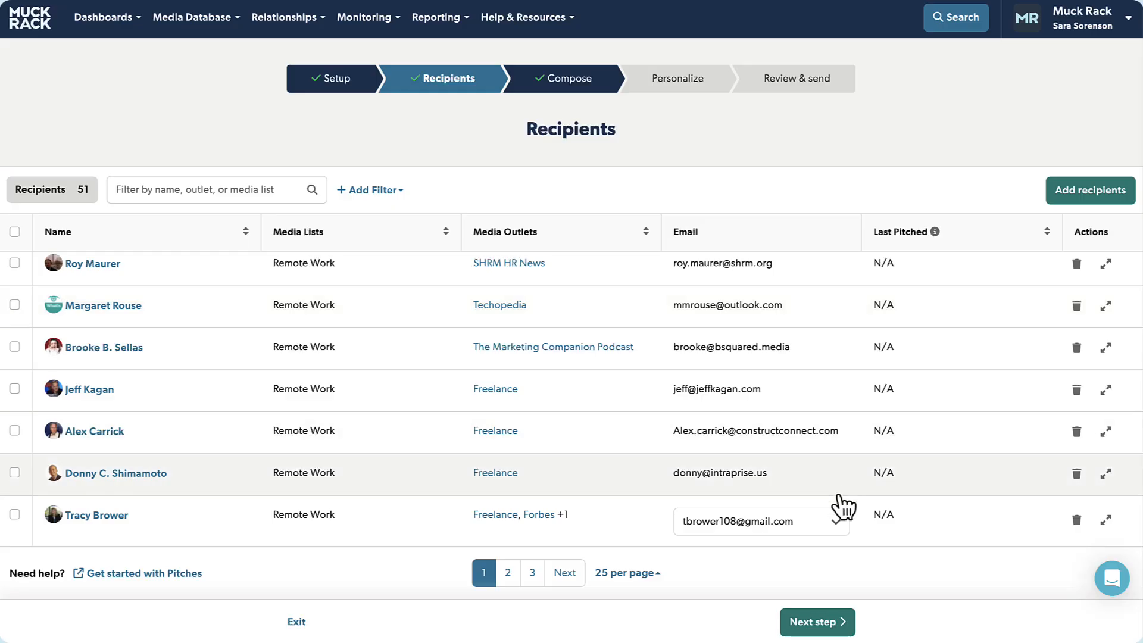
{"action": "left_click", "coordinate": [838, 523]}
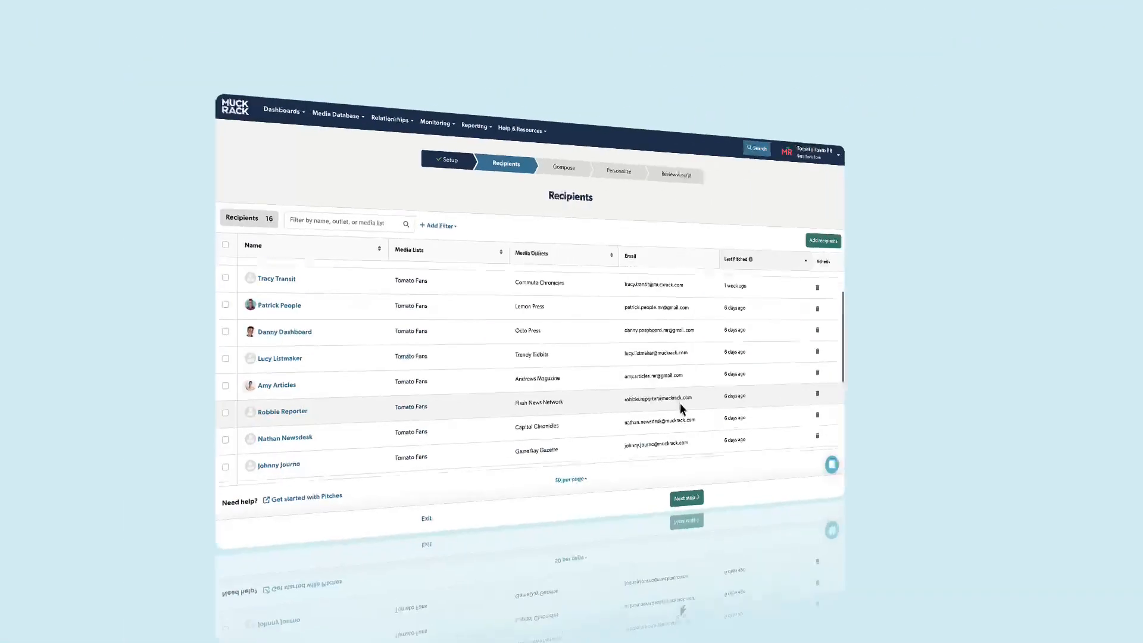
{"action": "scroll", "coordinate": [680, 403], "scroll_direction": "down", "scroll_amount": 4}
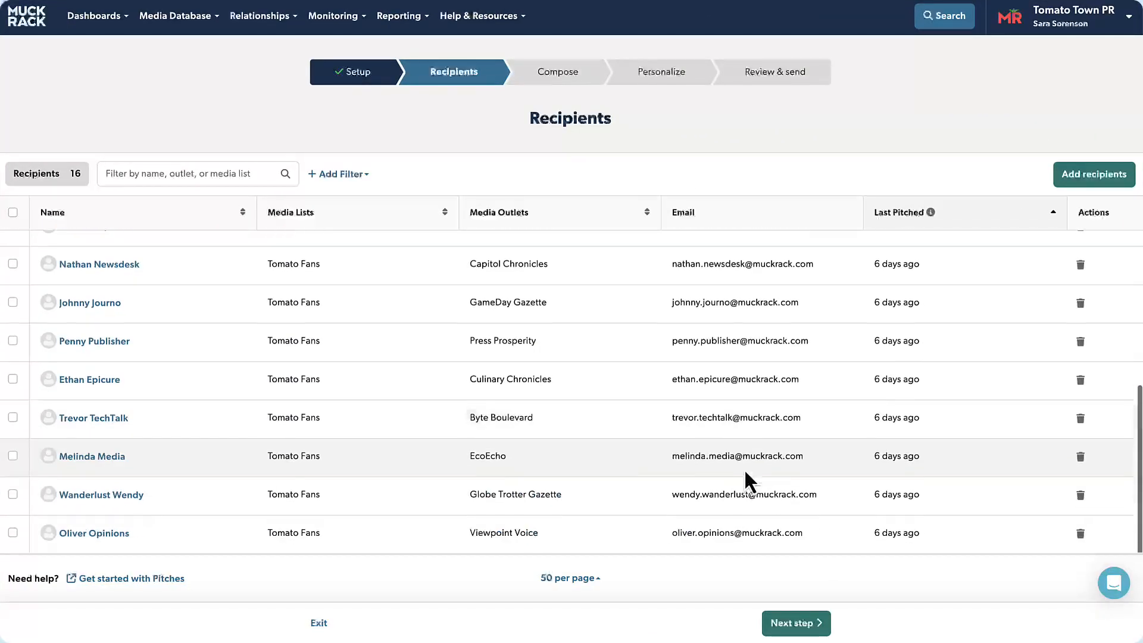
Step: Sort recipients by last pitched date and filter to those pitched within 7 days
{"action": "scroll", "coordinate": [679, 403], "scroll_direction": "up", "scroll_amount": 1}
{"action": "scroll", "coordinate": [742, 468], "scroll_direction": "up", "scroll_amount": 5}
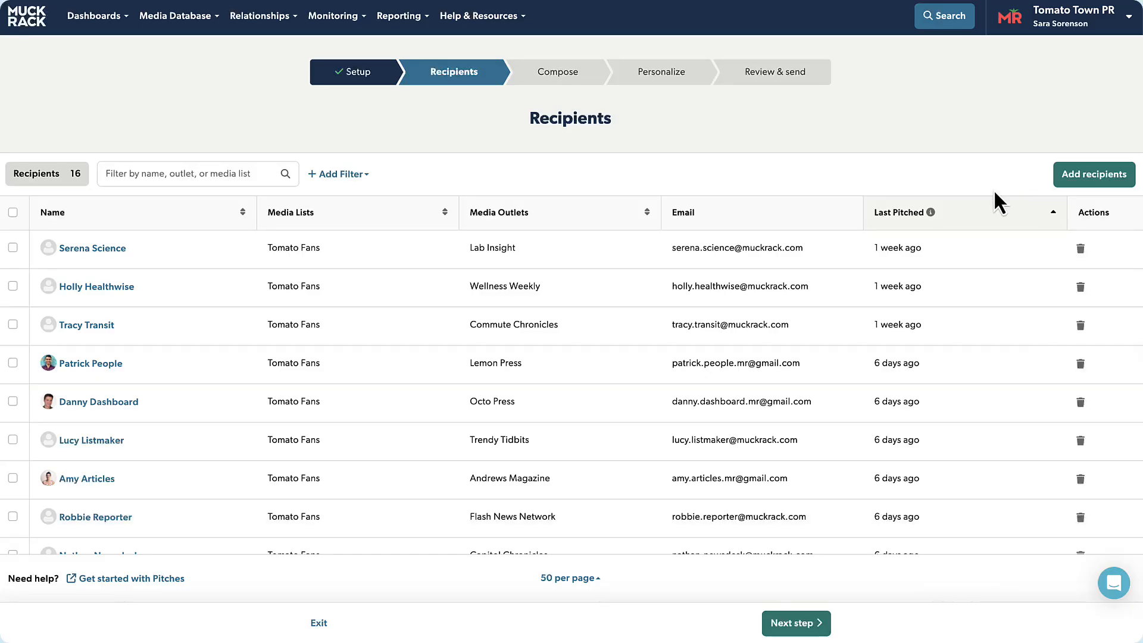
{"action": "left_click", "coordinate": [970, 216]}
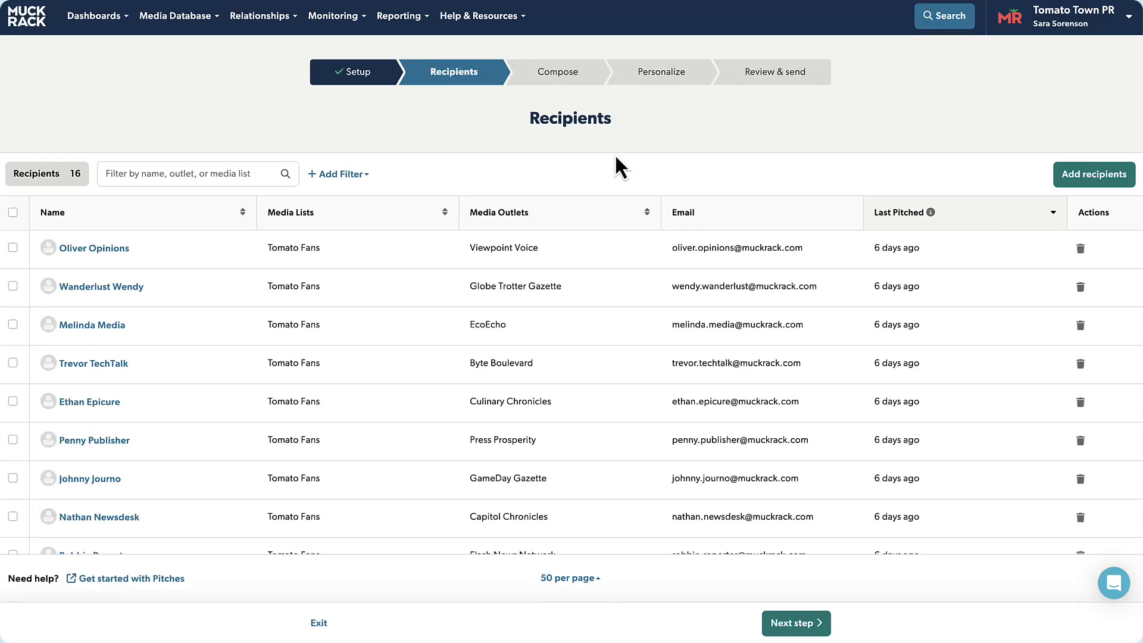
{"action": "left_click", "coordinate": [355, 175]}
{"action": "left_click", "coordinate": [353, 197]}
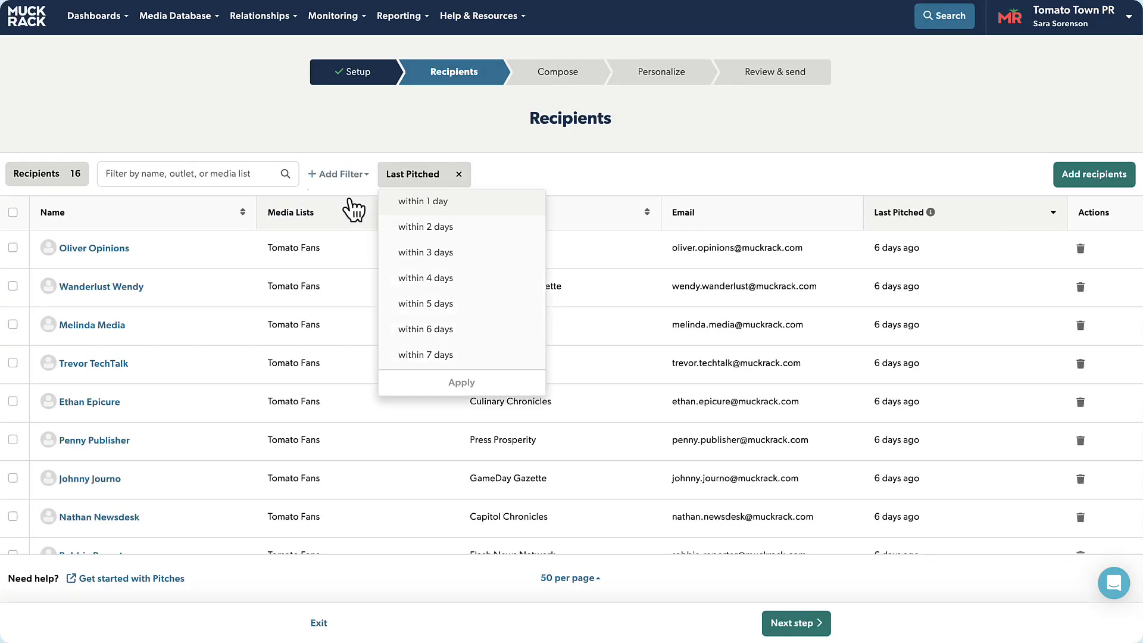
{"action": "left_click", "coordinate": [441, 354]}
{"action": "left_click", "coordinate": [488, 384]}
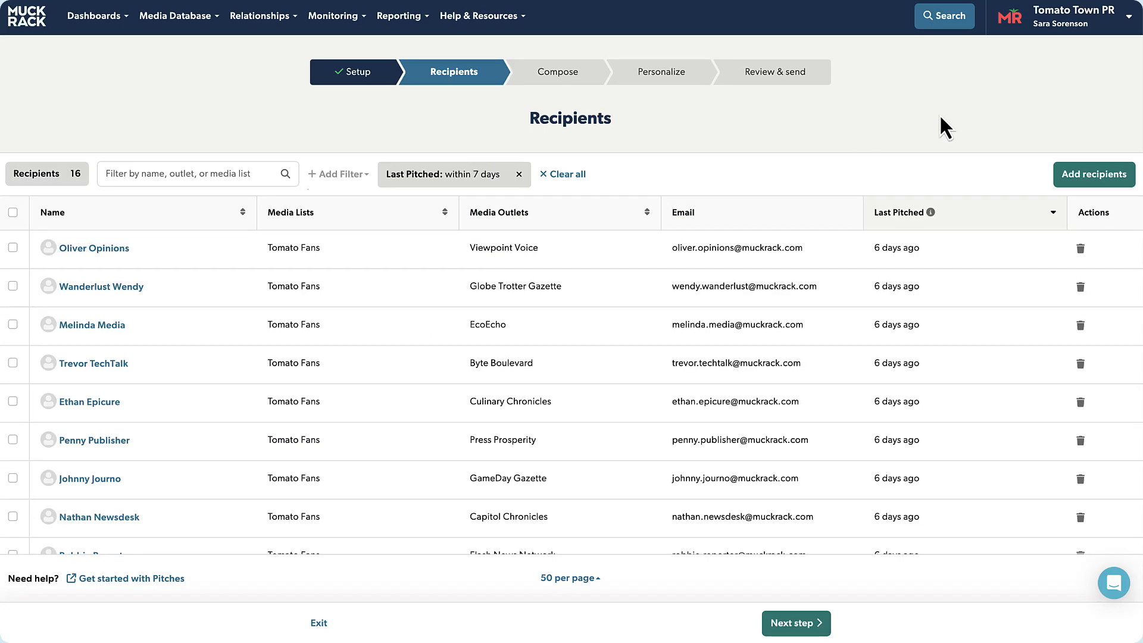
Step: Delete all filtered recipients, clear the Last Pitched filter, and continue to Compose
{"action": "left_click", "coordinate": [12, 213]}
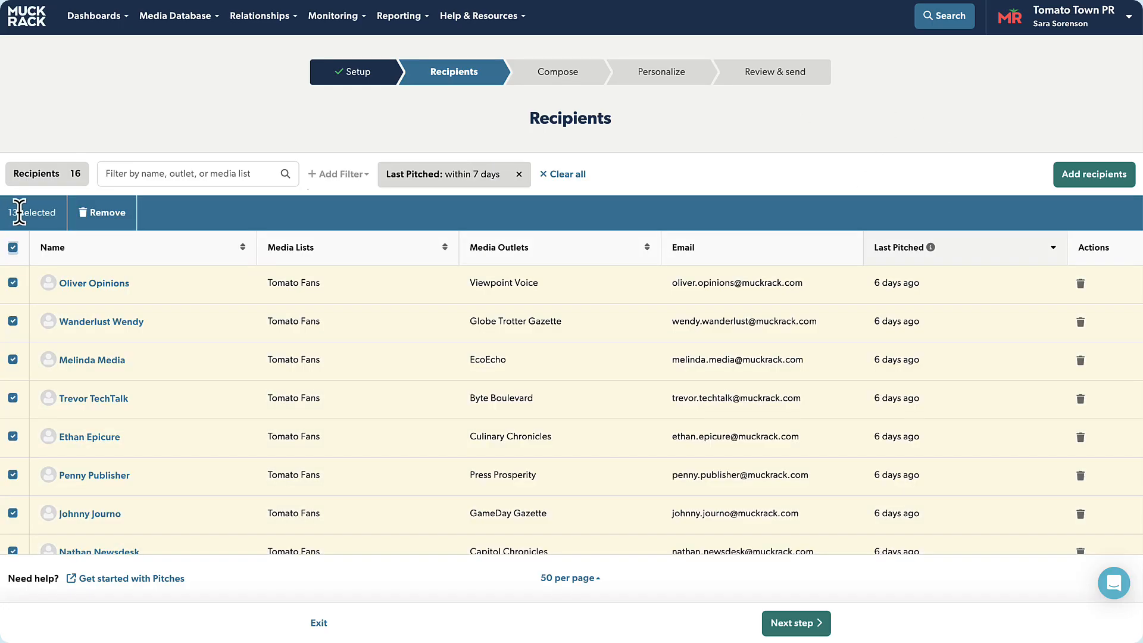
{"action": "left_click", "coordinate": [149, 216]}
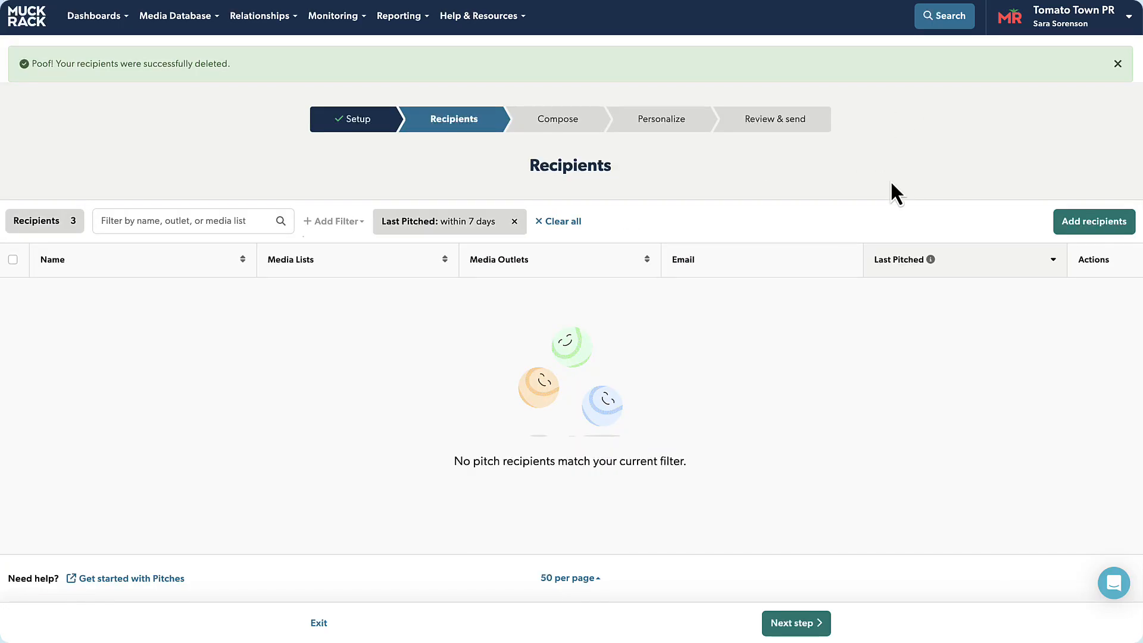
{"action": "left_click", "coordinate": [559, 221]}
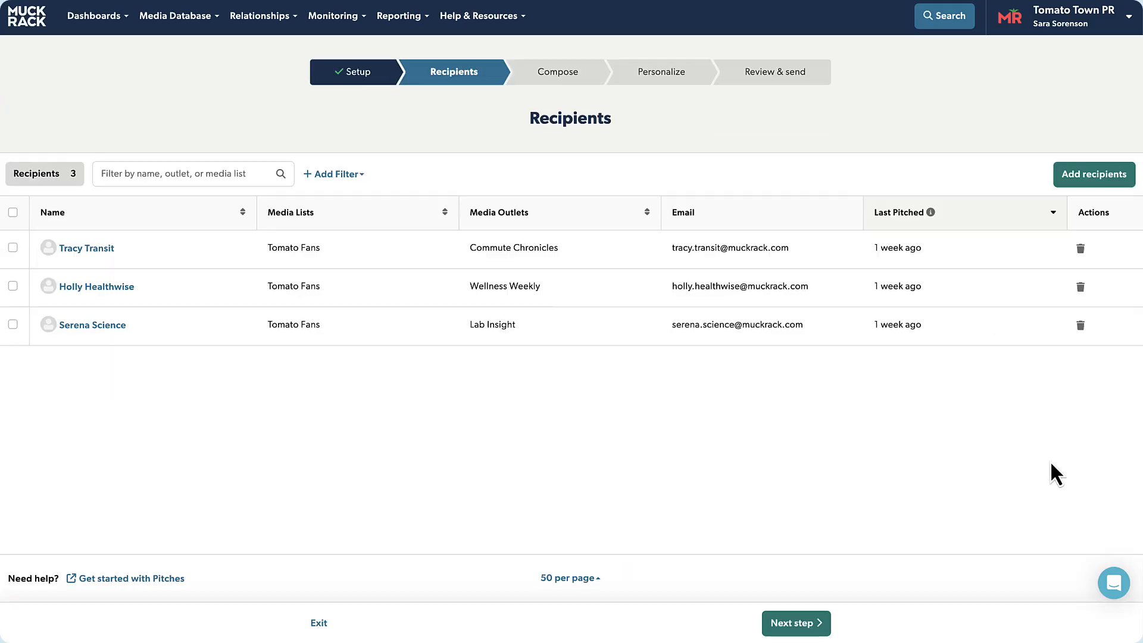
{"action": "left_click", "coordinate": [792, 625]}
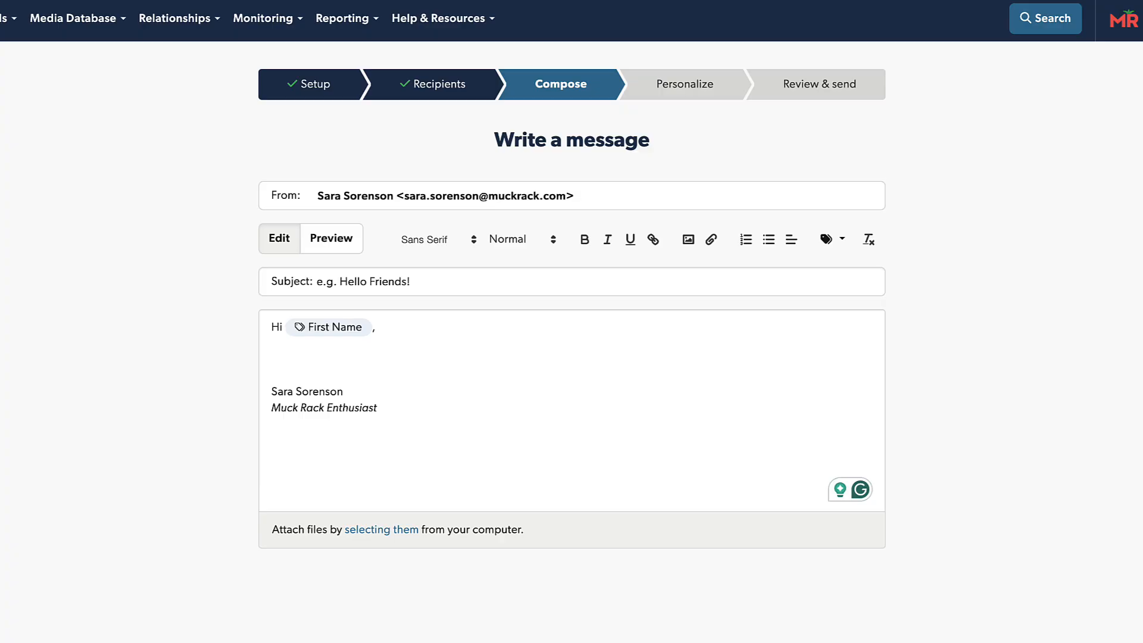
Step: Set the subject to 'Top Remote Workplaces Event' and add the virtual-event invitation below 'Hi'
{"action": "left_click", "coordinate": [503, 281]}
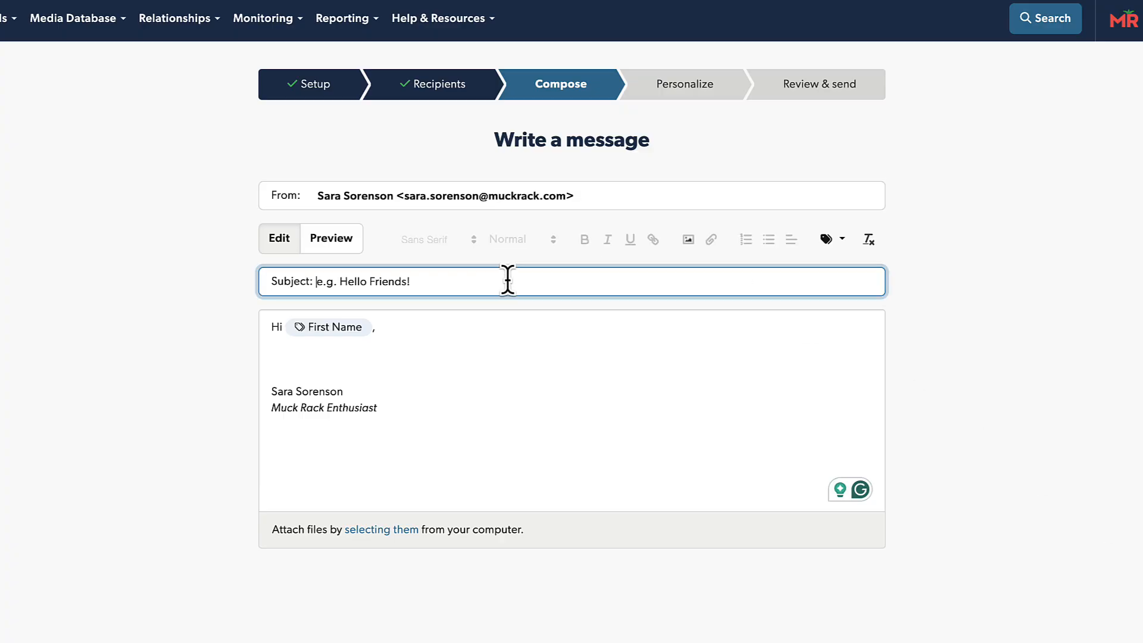
{"action": "type", "text": "Top Remote Workplaces Event"}
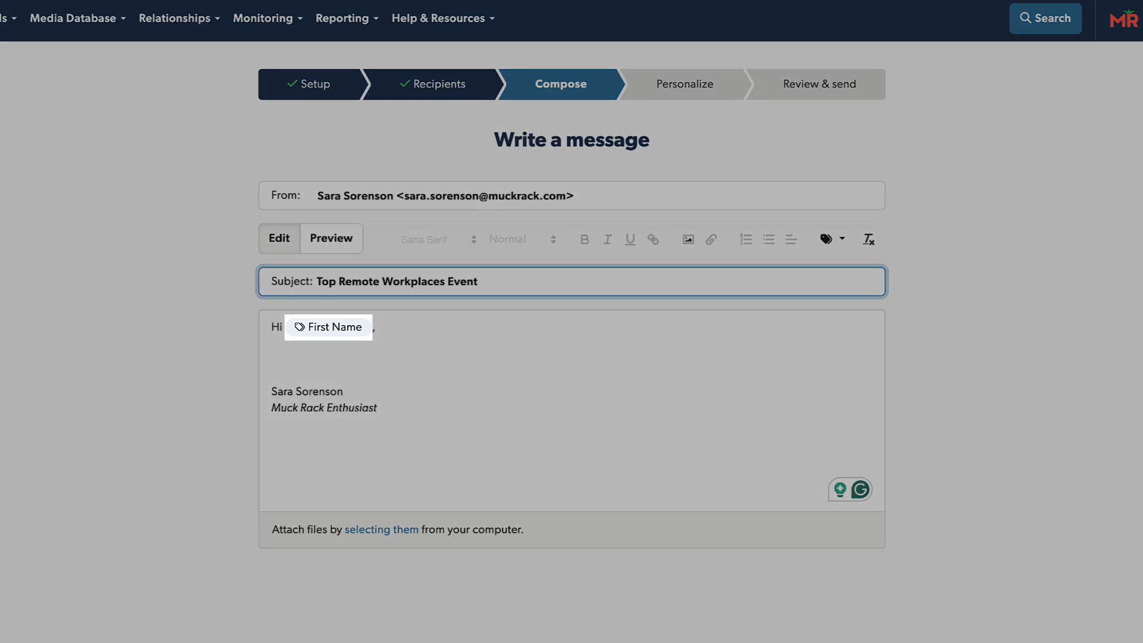
{"action": "left_click", "coordinate": [274, 359]}
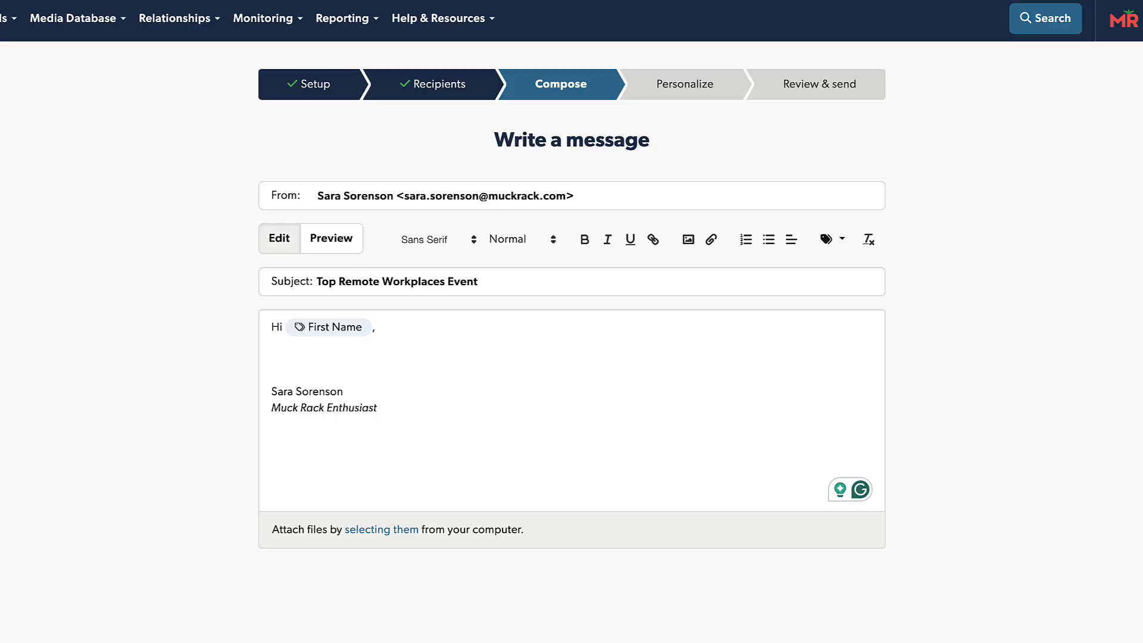
{"action": "left_click", "coordinate": [370, 363]}
{"action": "left_click", "coordinate": [325, 359]}
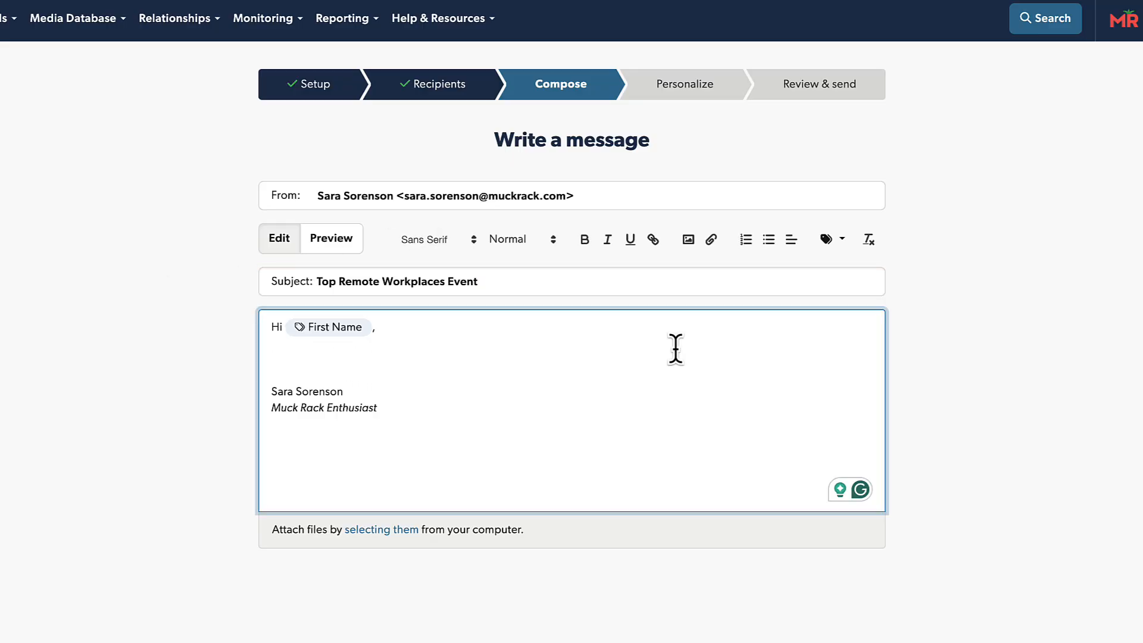
{"action": "type", "text": "We’re excited to invite you to a special virtual event celebrating the top remote workplaces of the year."}
{"action": "key", "text": "Return"}
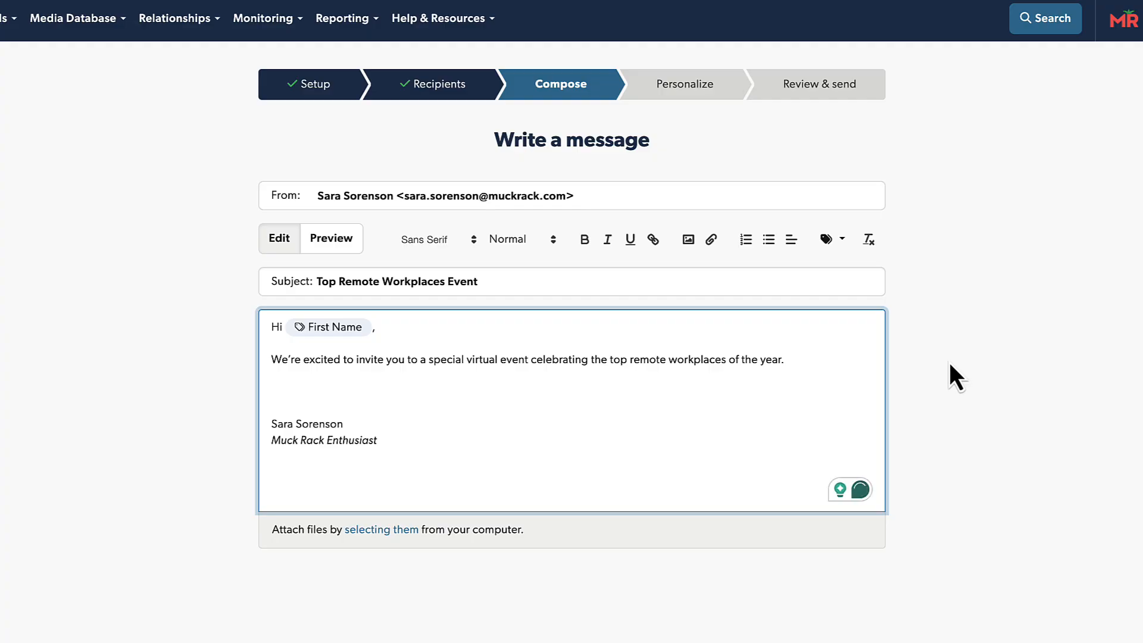
Step: Insert briefcase.png into the message and centre it
{"action": "left_click", "coordinate": [689, 240]}
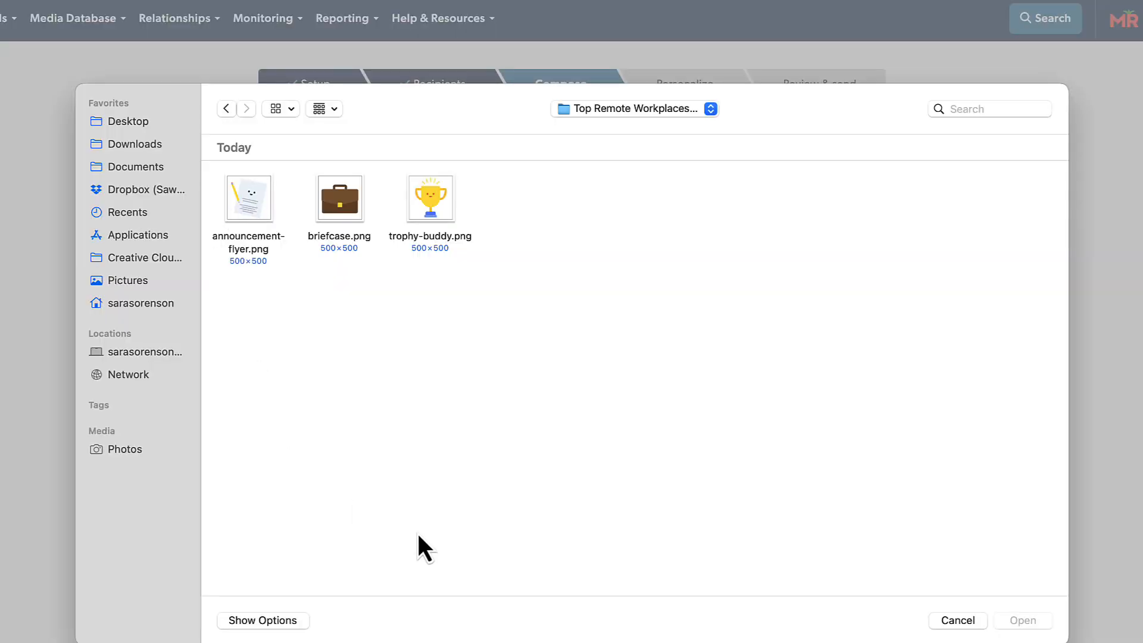
{"action": "double_click", "coordinate": [337, 208]}
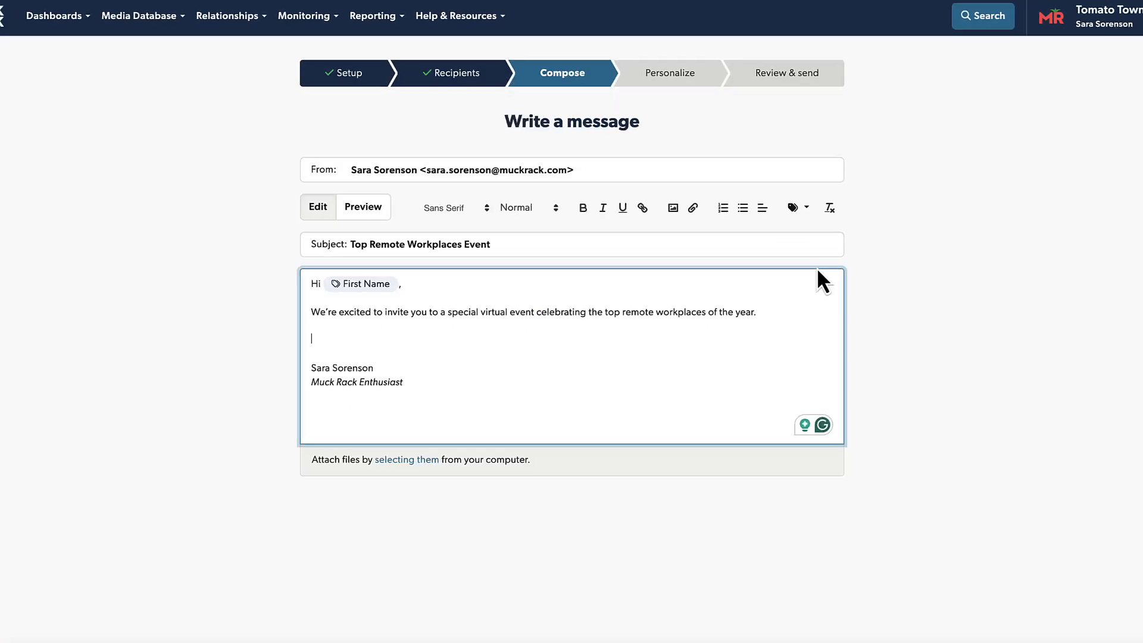
{"action": "left_click", "coordinate": [748, 193]}
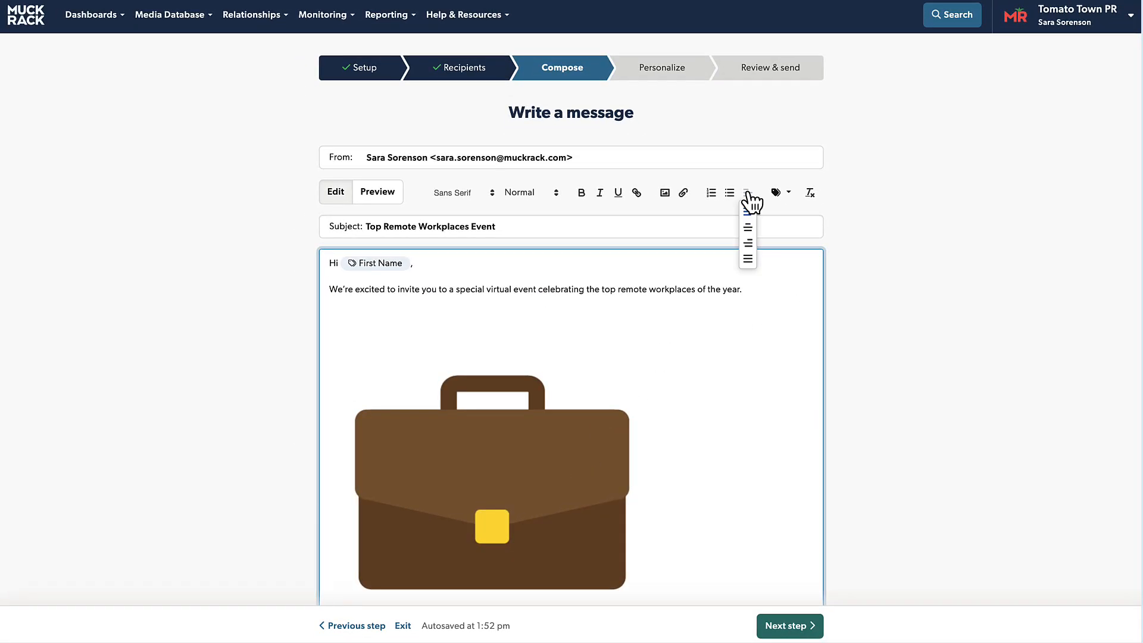
{"action": "left_click", "coordinate": [748, 228]}
{"action": "left_click", "coordinate": [669, 470]}
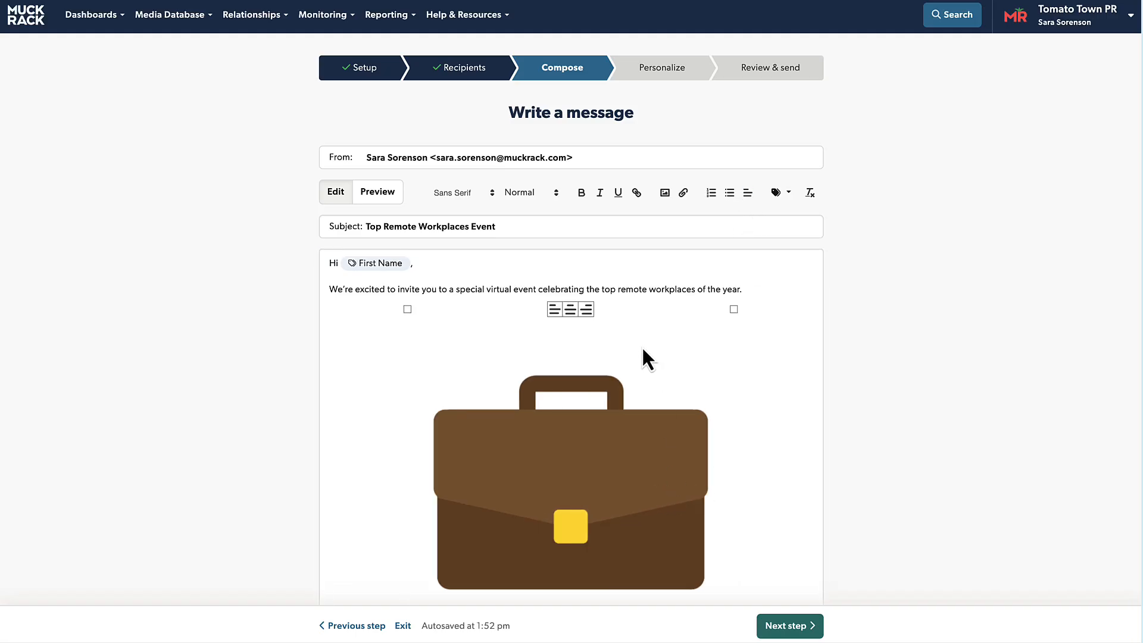
Step: Centre the invitation sentence and make the briefcase image smaller
{"action": "left_click_drag", "start_coordinate": [771, 290], "coordinate": [327, 290]}
{"action": "left_click", "coordinate": [748, 193]}
{"action": "left_click", "coordinate": [748, 229]}
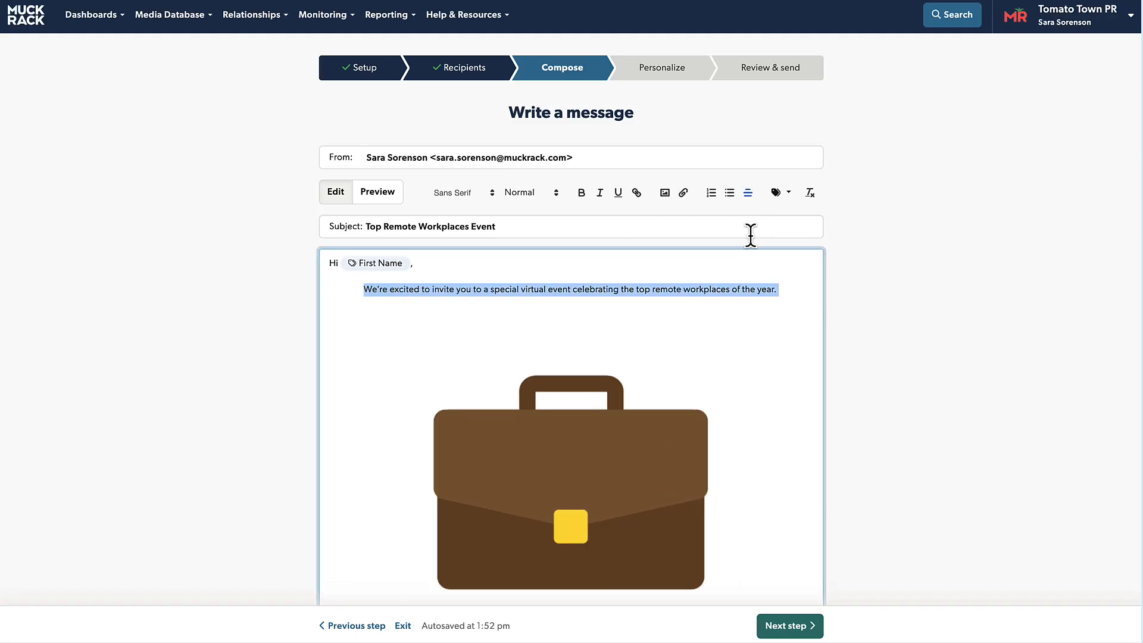
{"action": "left_click", "coordinate": [660, 510]}
{"action": "scroll", "coordinate": [658, 506], "scroll_direction": "down", "scroll_amount": 3}
{"action": "left_click_drag", "start_coordinate": [732, 541], "coordinate": [589, 337]}
{"action": "left_click", "coordinate": [768, 349]}
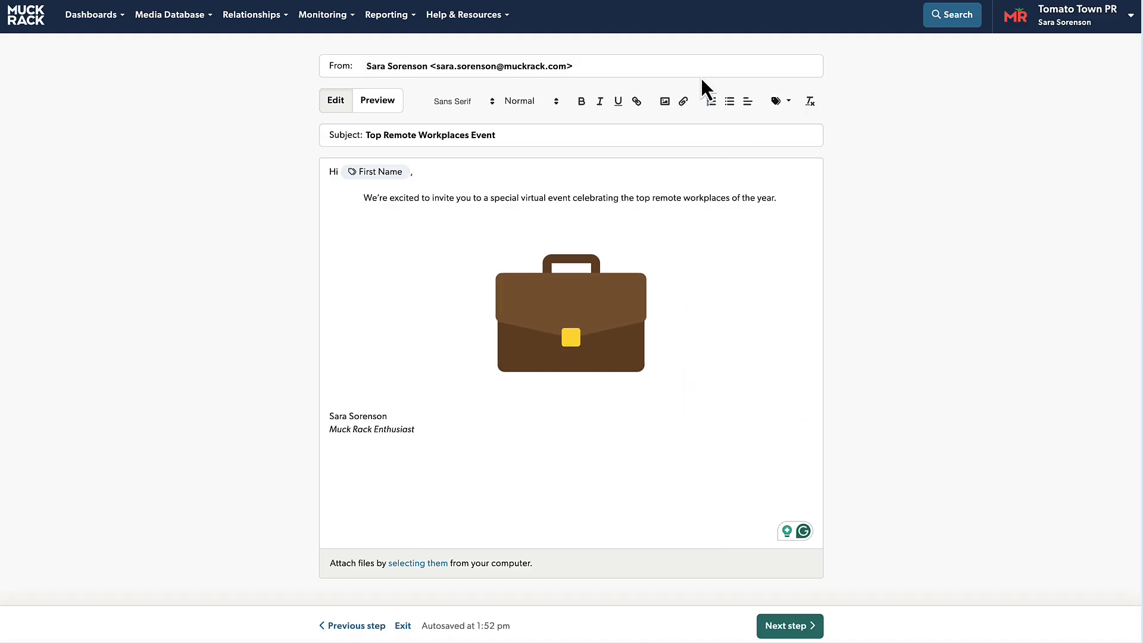
{"action": "left_click", "coordinate": [684, 102]}
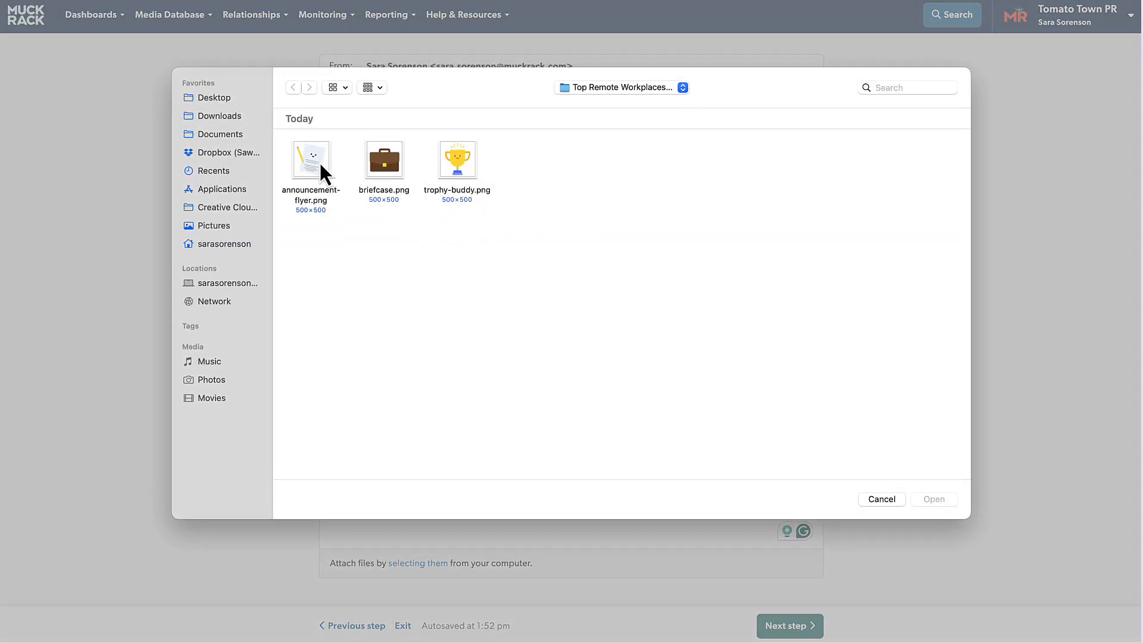
Step: Attach announcement-flyer.png, preview the message, and advance to the Personalize step
{"action": "double_click", "coordinate": [320, 164]}
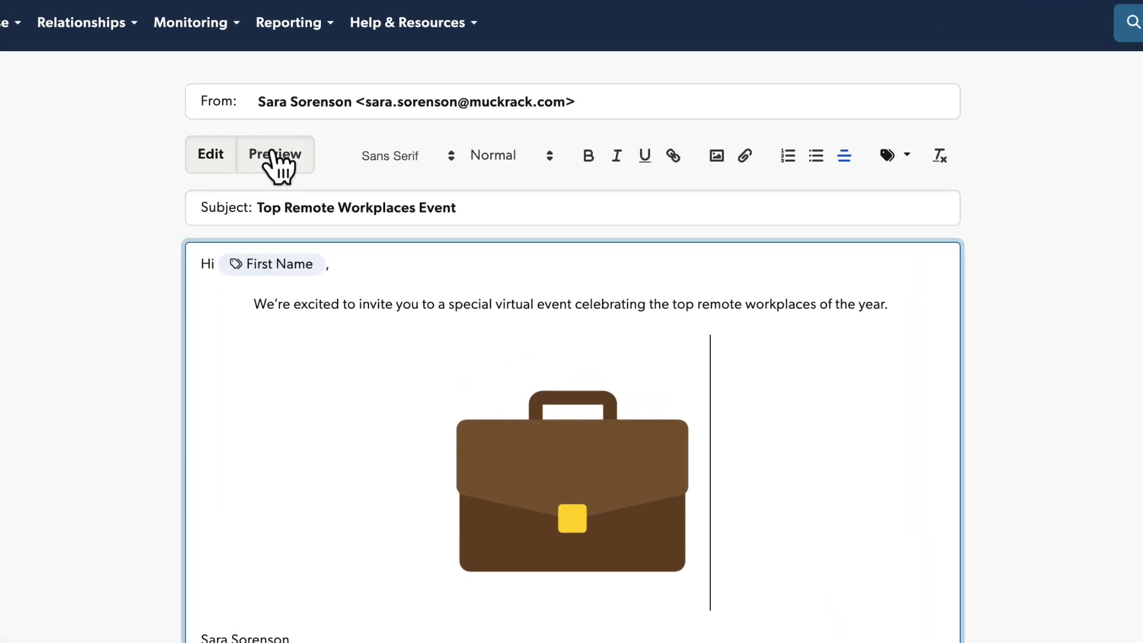
{"action": "left_click", "coordinate": [275, 156]}
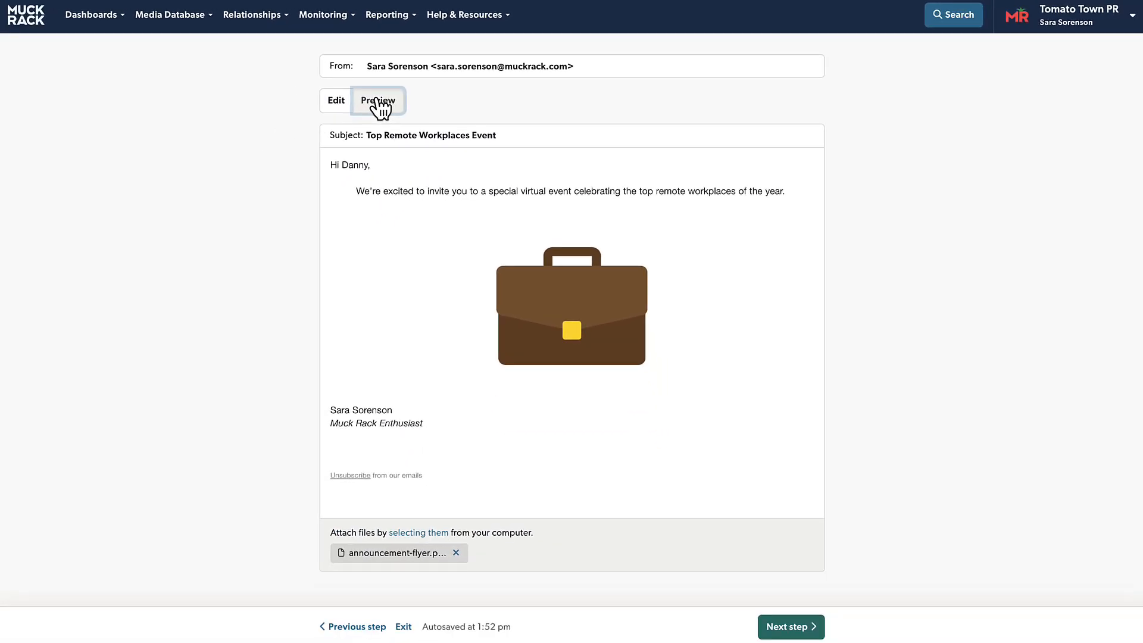
{"action": "left_click", "coordinate": [809, 630]}
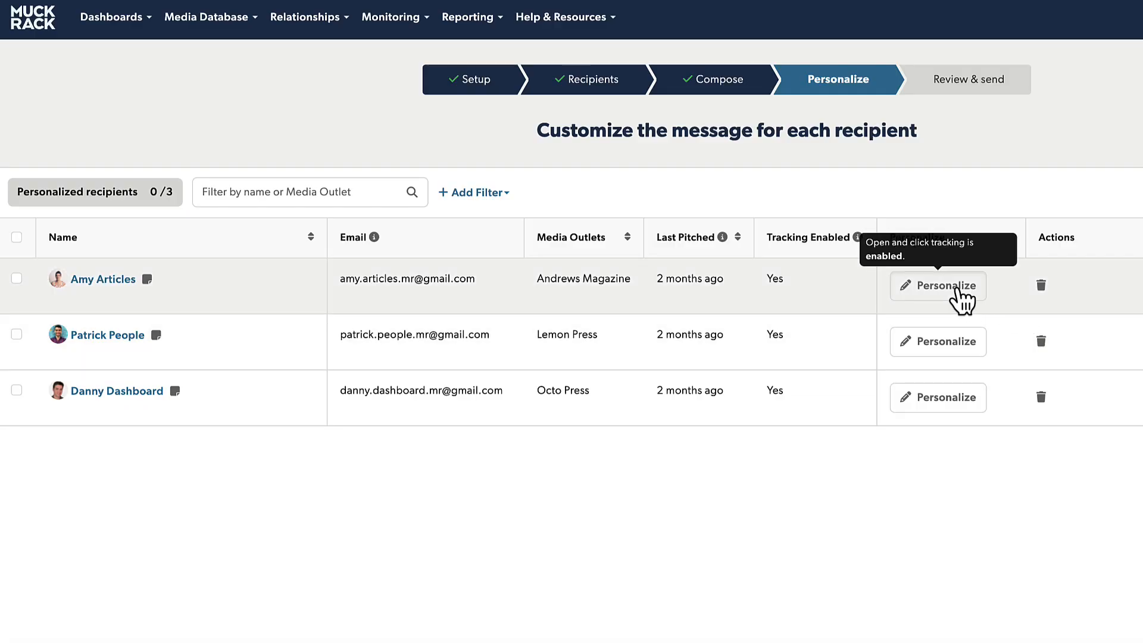
Step: Personalize the first recipient's email with a note about their Virtual Events story and save it
{"action": "left_click", "coordinate": [959, 296]}
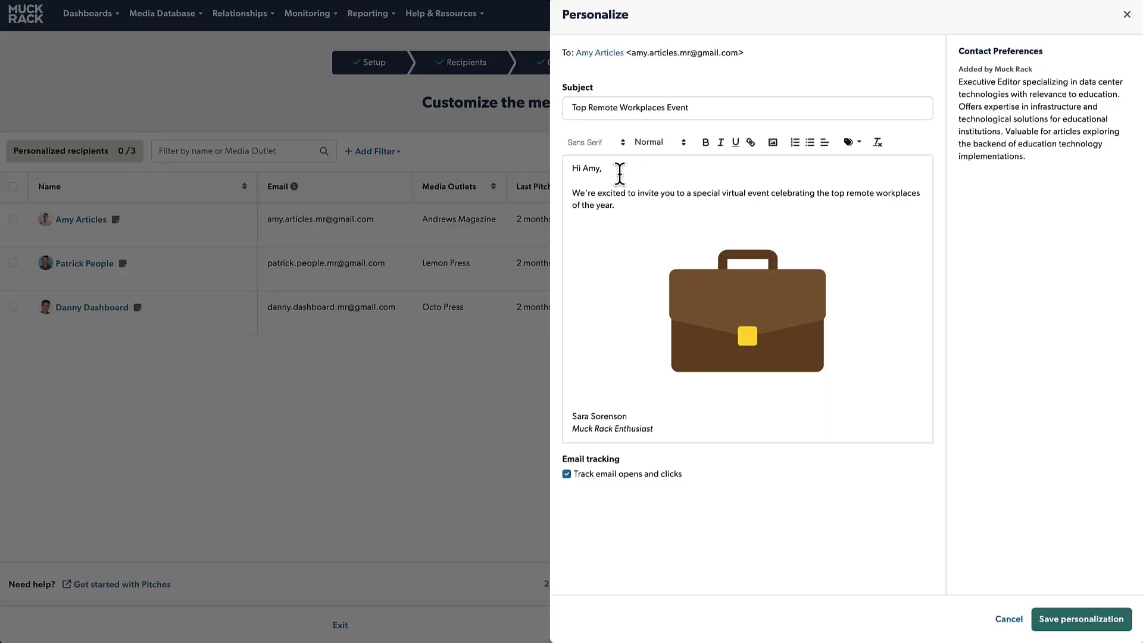
{"action": "left_click", "coordinate": [619, 173]}
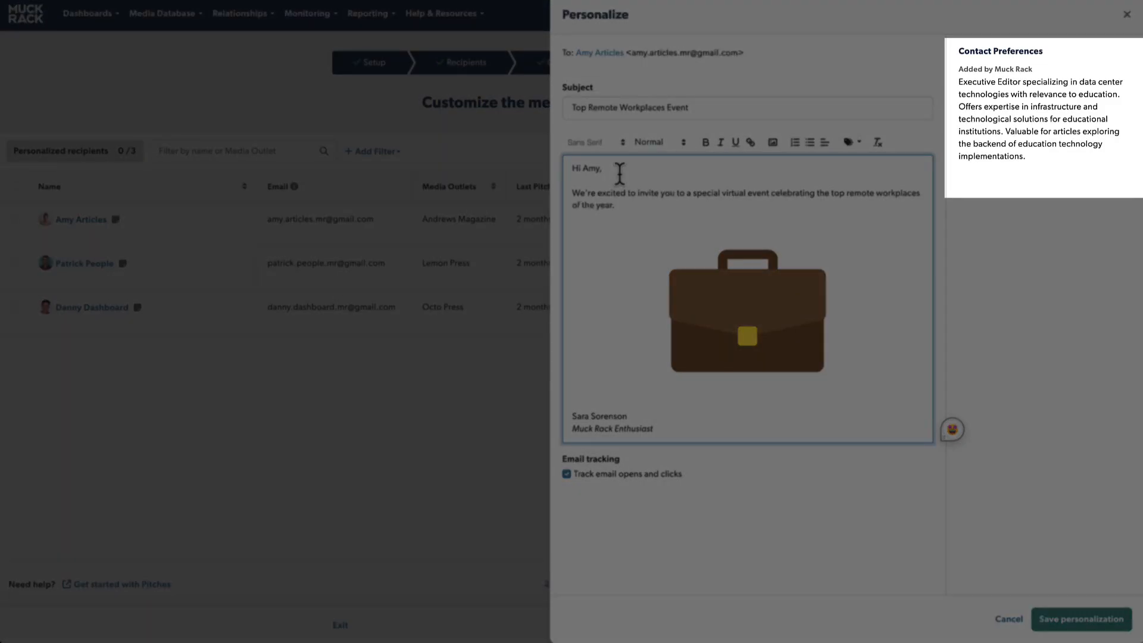
{"action": "key", "text": "Return"}
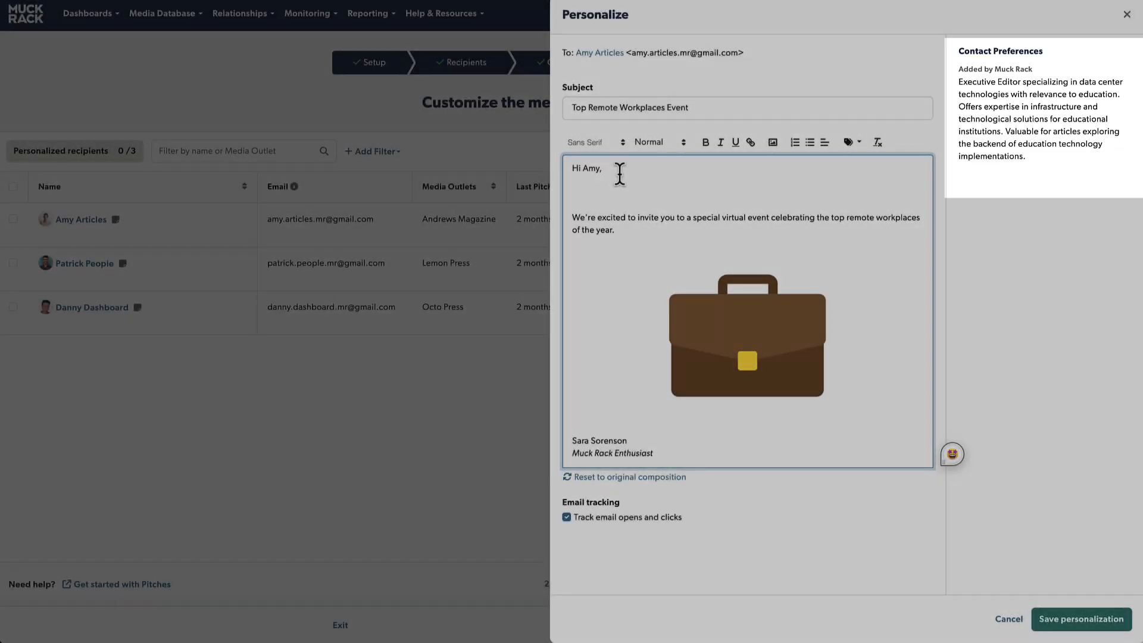
{"action": "type", "text": "I saw your story on Virtual Events last week, and loved the way you spoke about the future of remote work! I thought this might be of interest."}
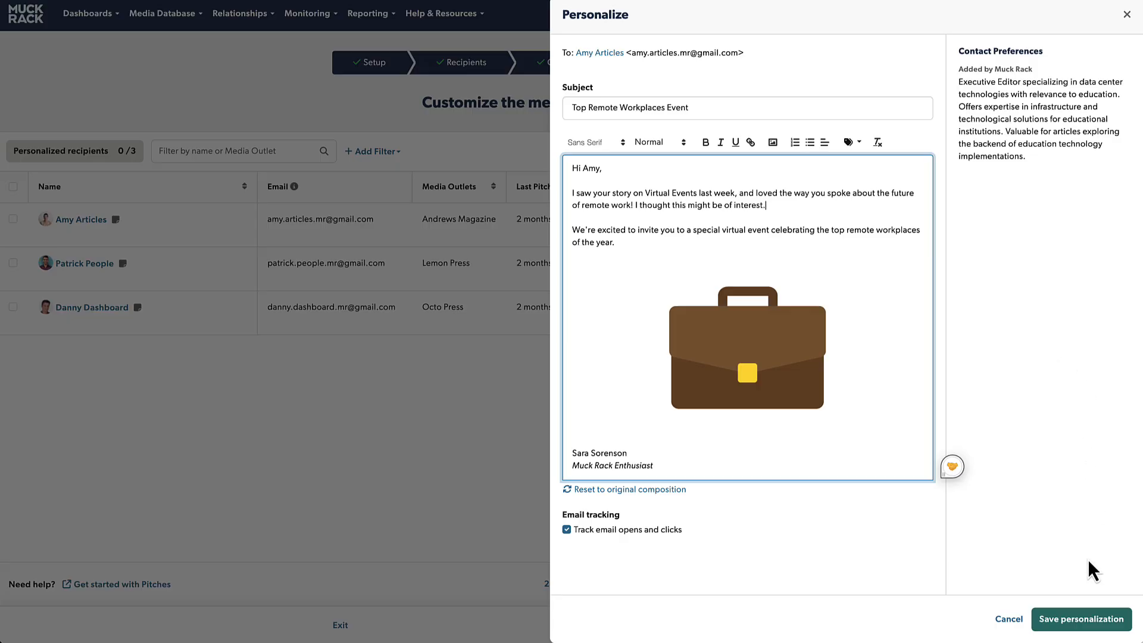
{"action": "left_click", "coordinate": [1090, 622]}
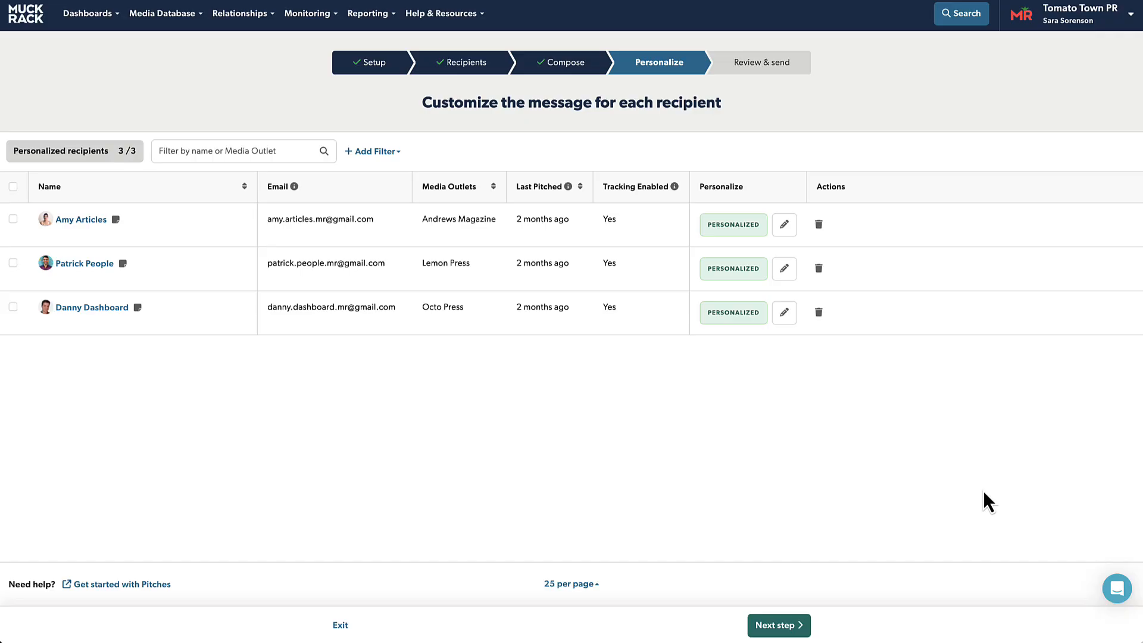
{"action": "left_click", "coordinate": [803, 633]}
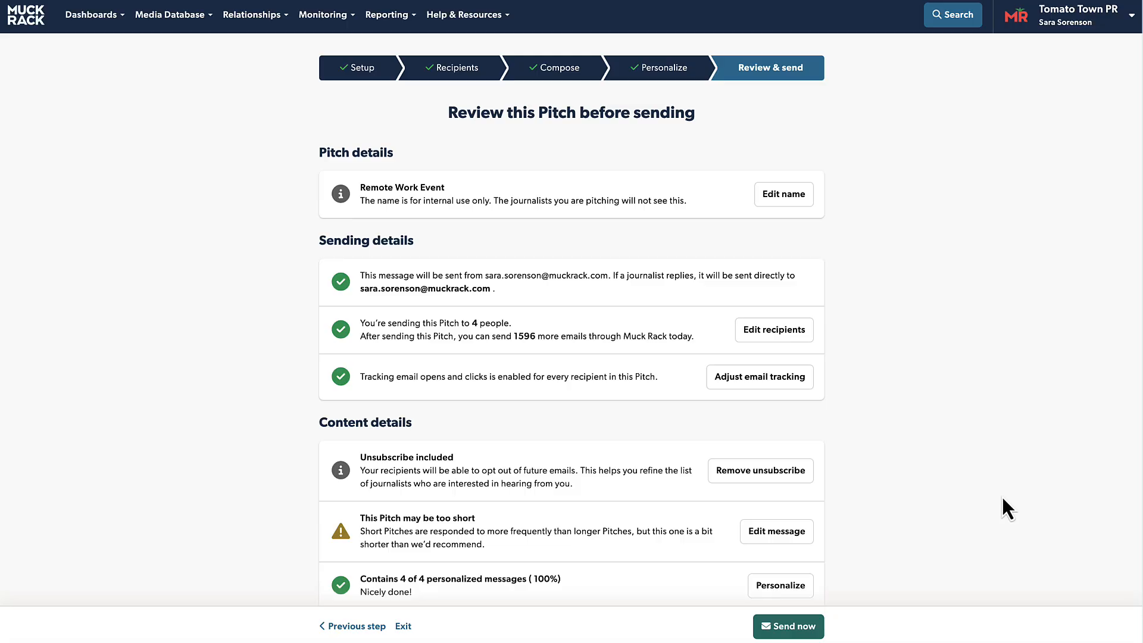
Step: Review the send checks and start sending the pitch to 4 recipients
{"action": "scroll", "coordinate": [1002, 499], "scroll_direction": "down", "scroll_amount": 3}
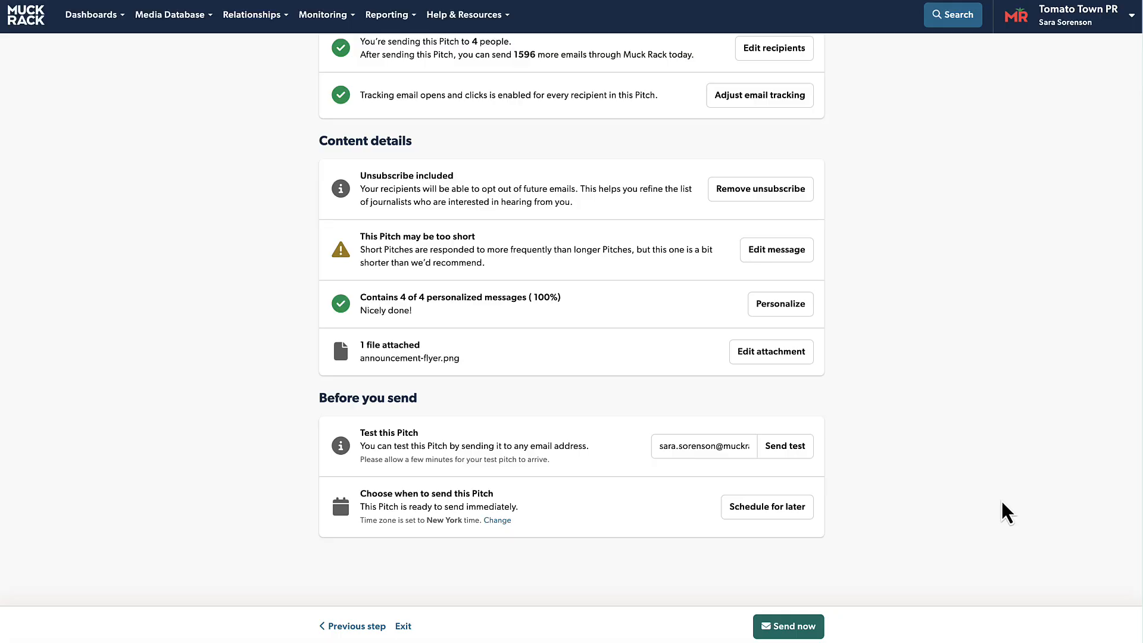
{"action": "left_click", "coordinate": [789, 628]}
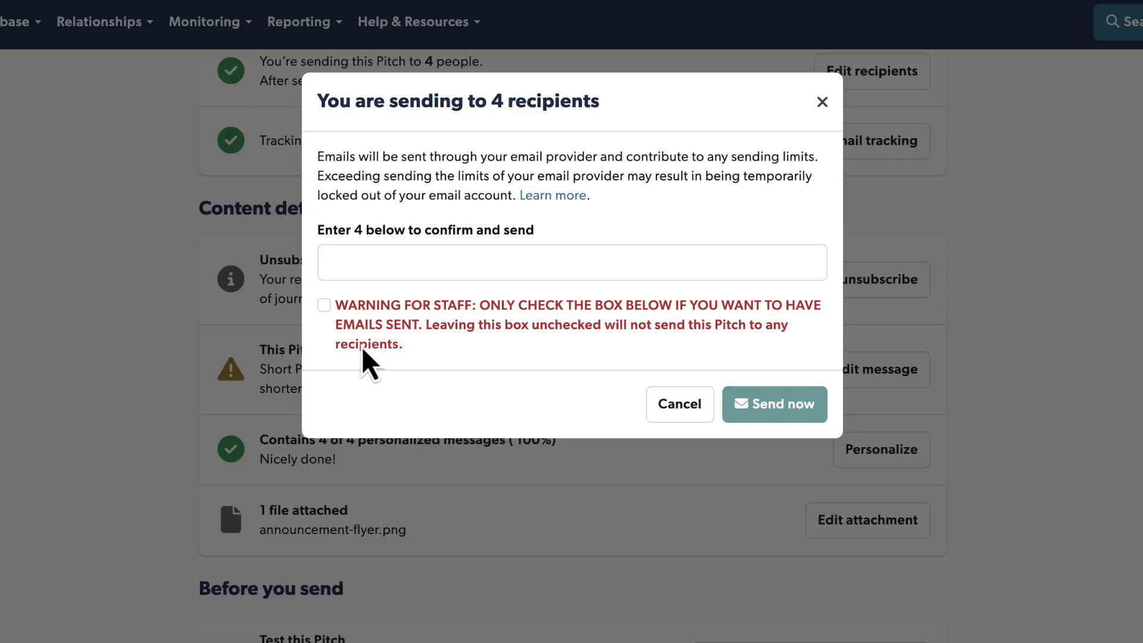
Step: Confirm 4 recipients, acknowledge the warning, and send the Remote Work Event pitch now
{"action": "left_click", "coordinate": [365, 263]}
{"action": "type", "text": "4"}
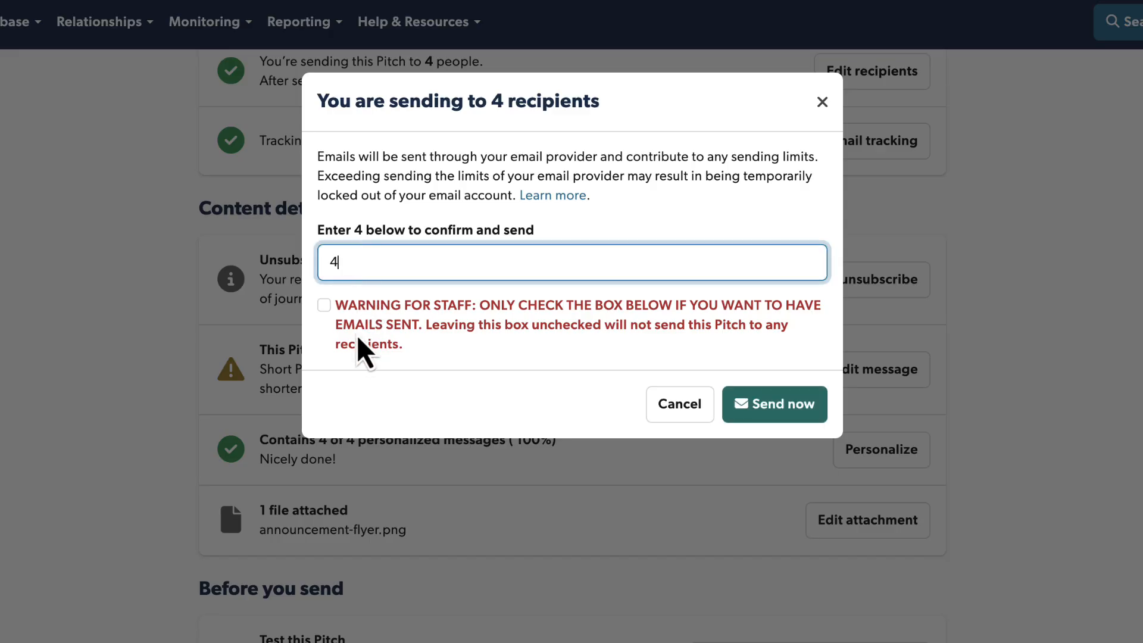
{"action": "left_click", "coordinate": [324, 312]}
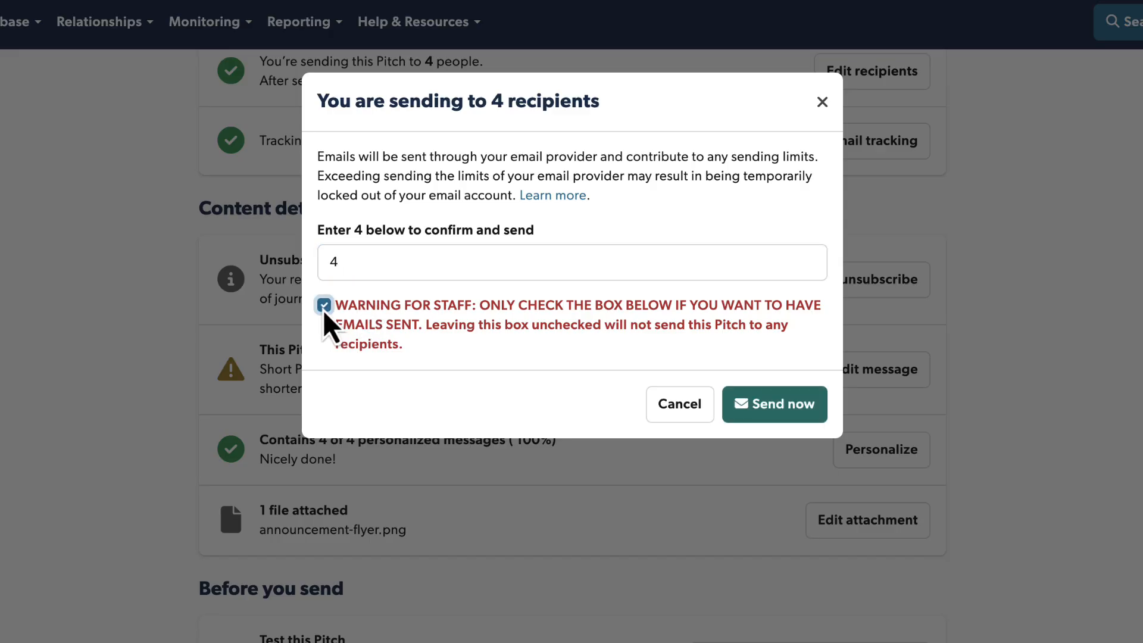
{"action": "left_click", "coordinate": [768, 405]}
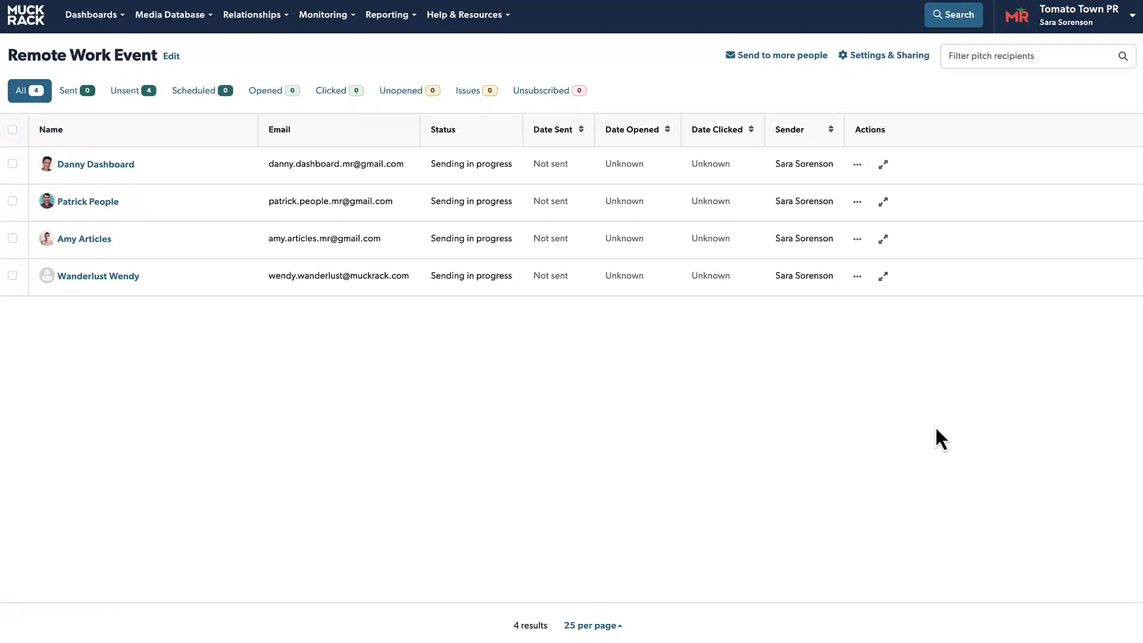